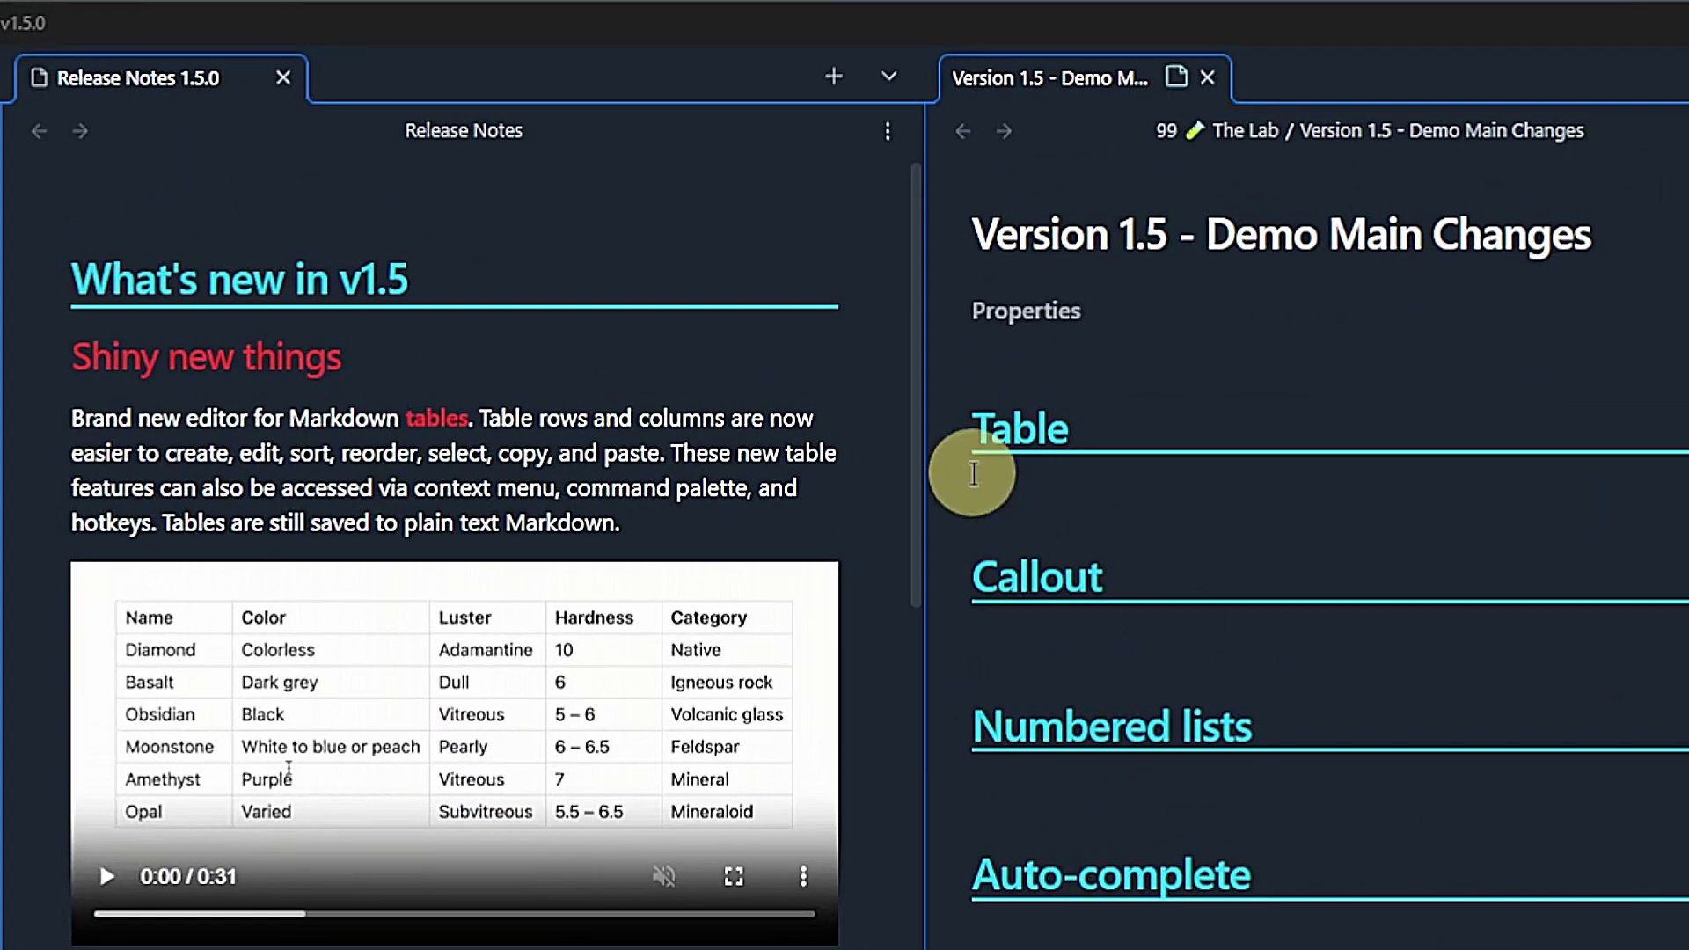
Insert a table under the Table heading with the Insert table command.
click(1025, 482)
key(ctrl+p)
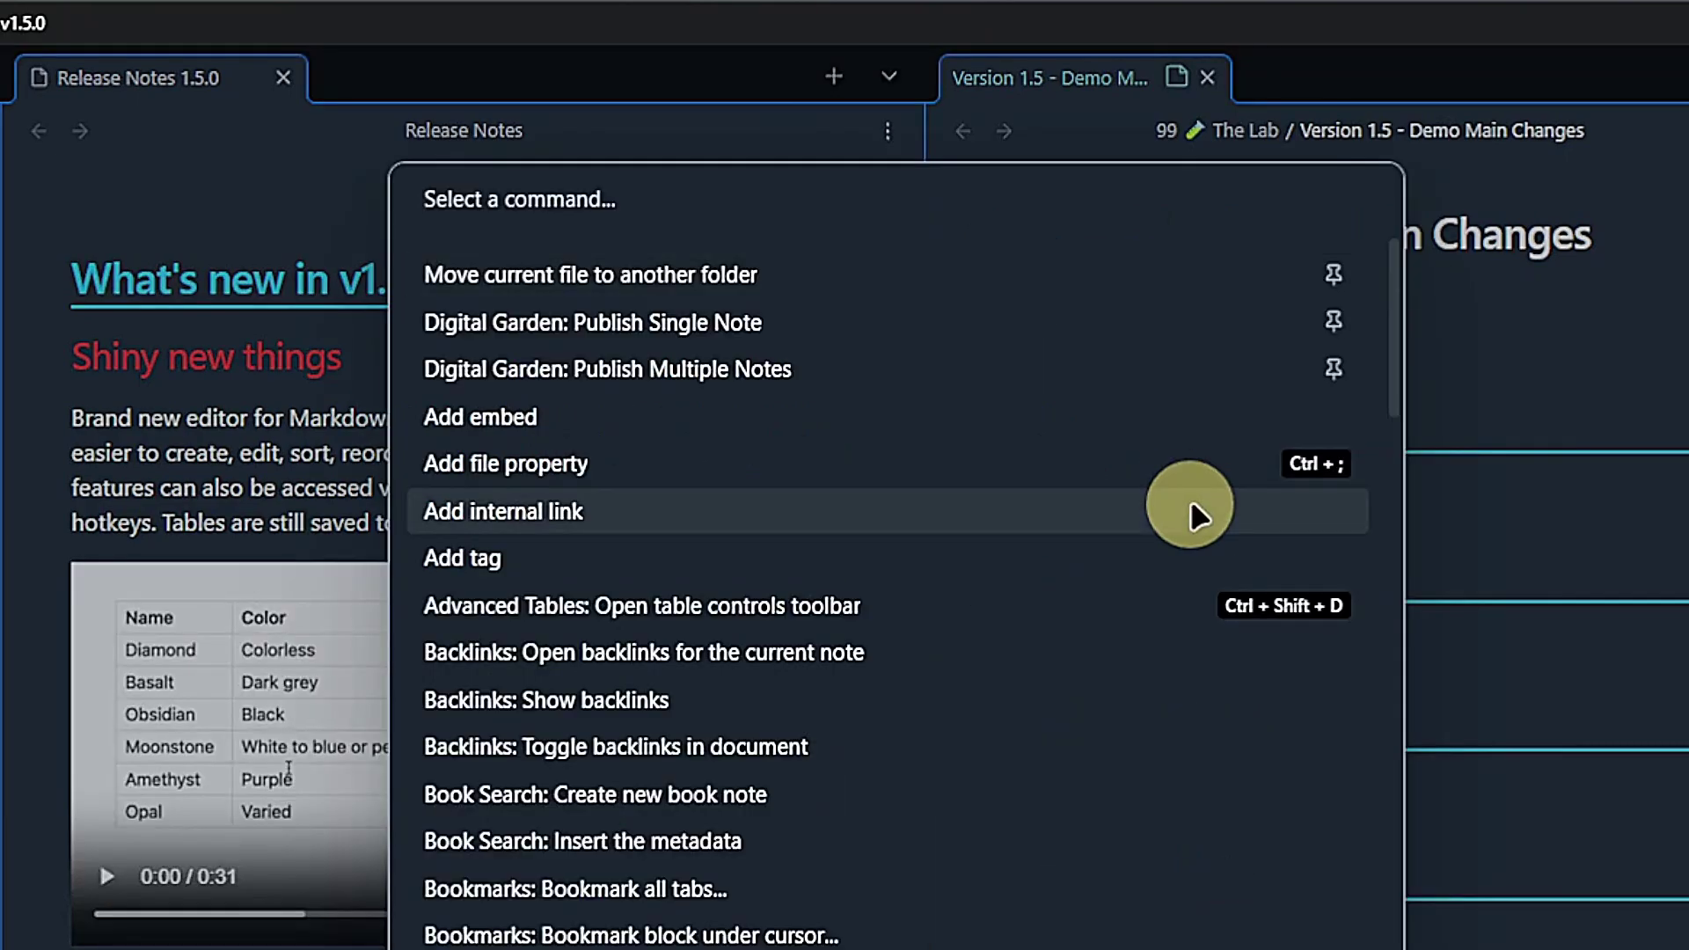
text(in)
key(Return)
Fill the table with headers c1, c2 and rows c1r1/c2r1 and c1r2/c2r2.
text(c1)
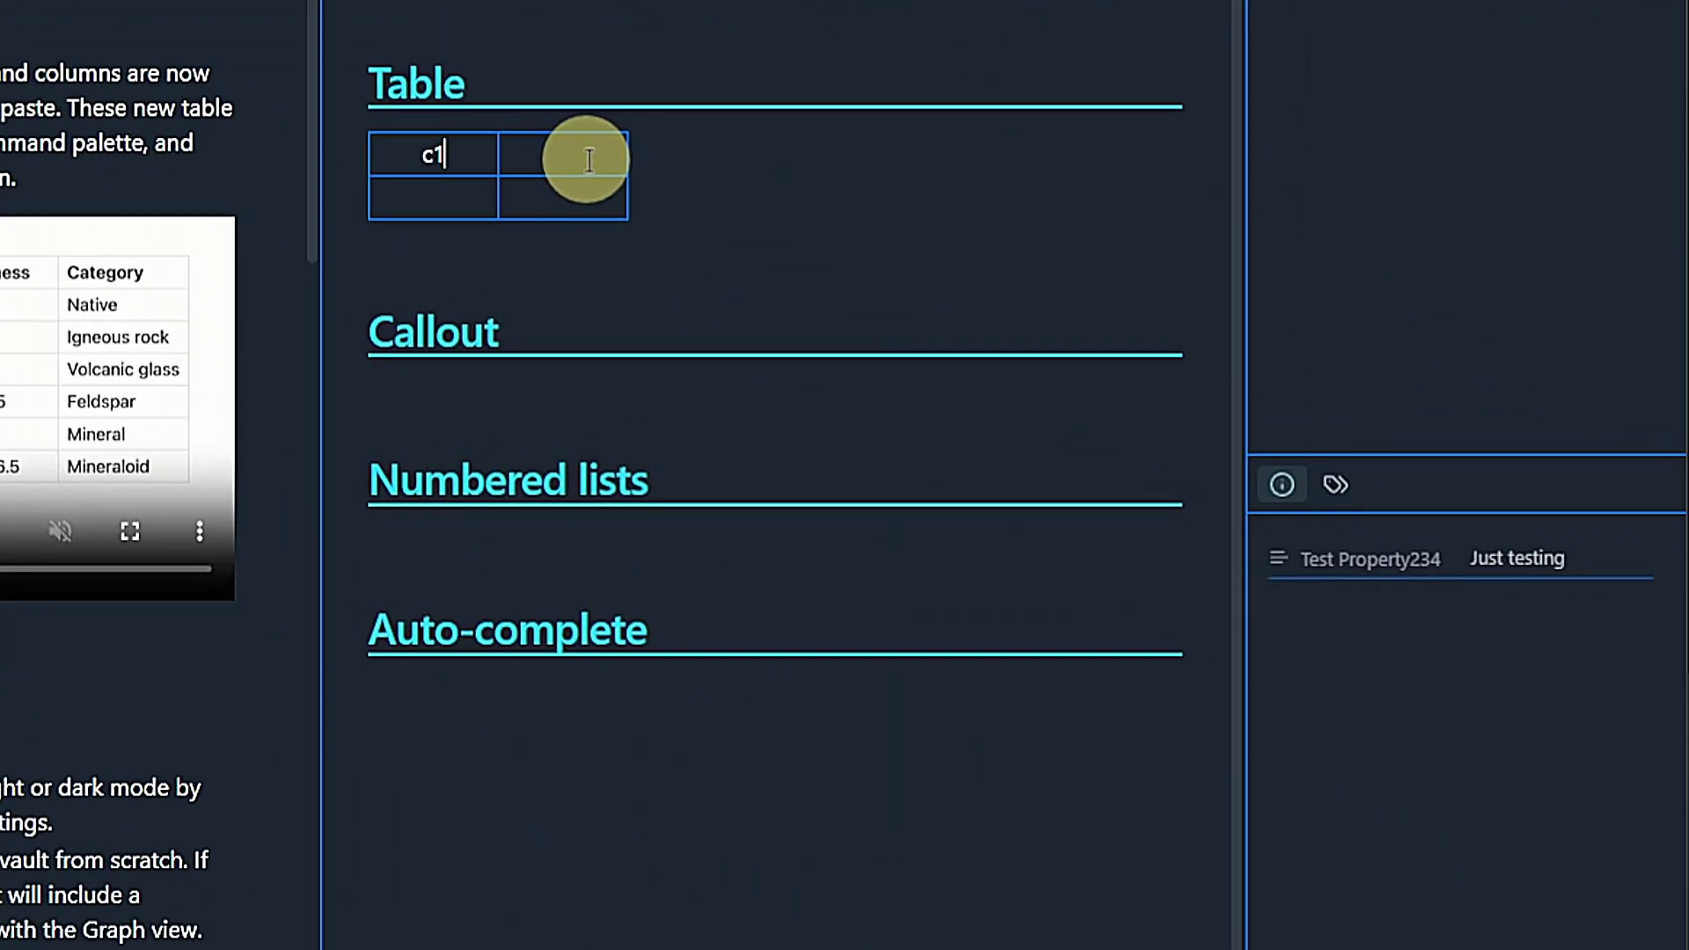
key(Tab)
text(c2)
key(Return)
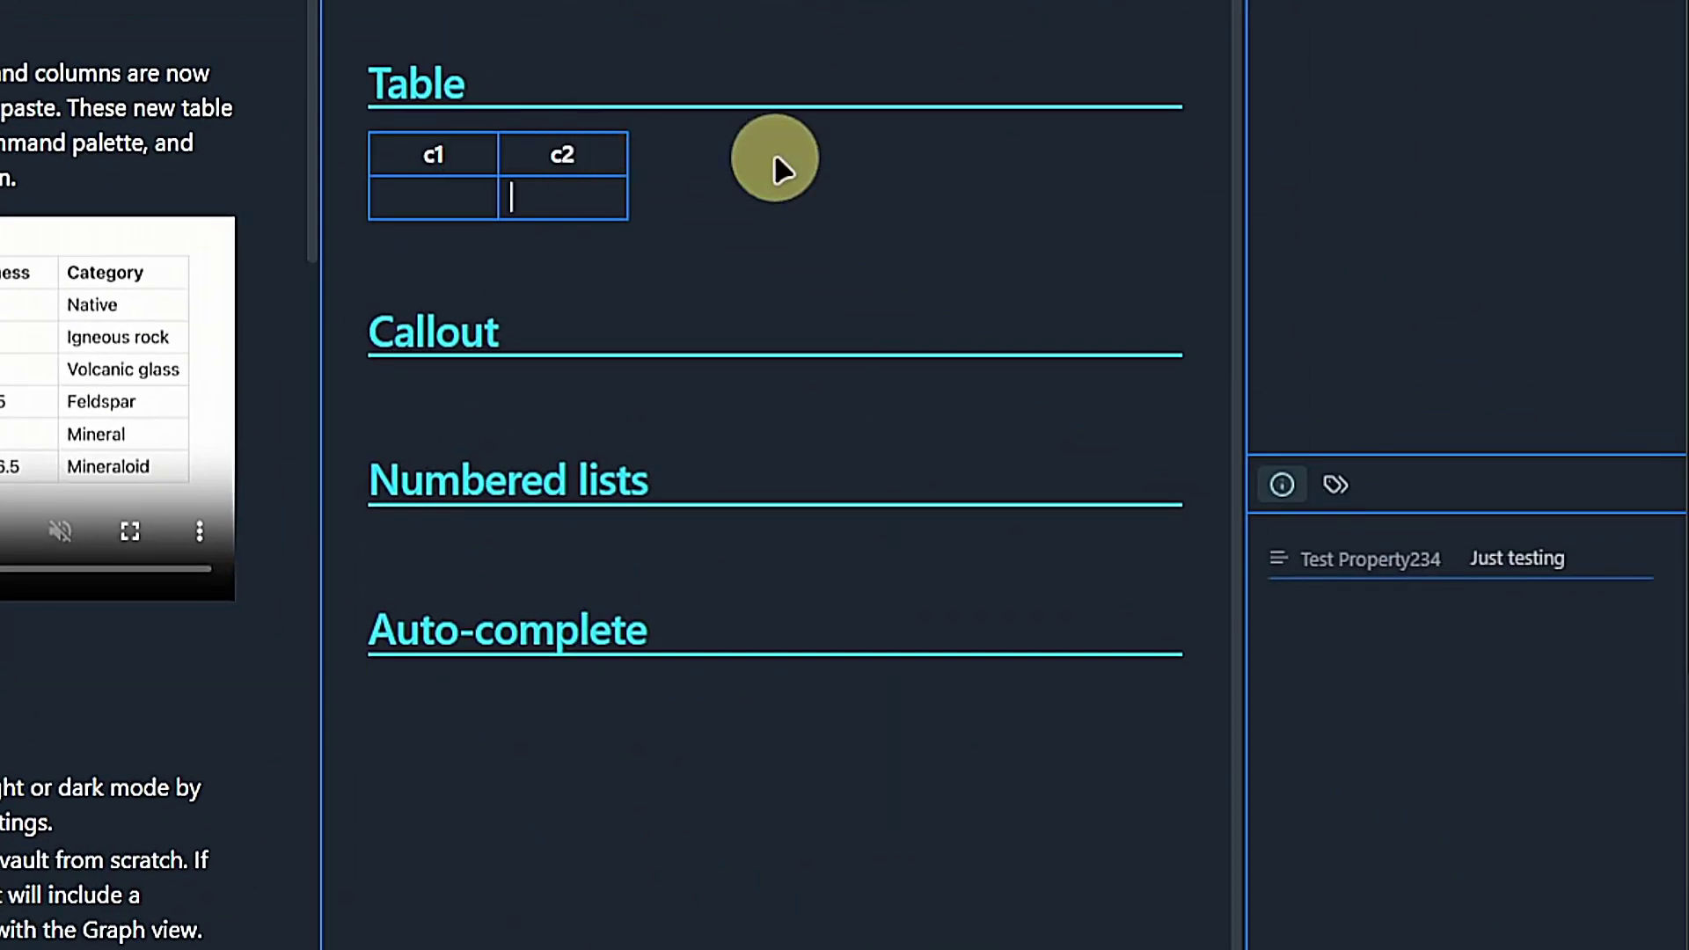
key(shift+Tab)
key(Tab)
text(c2r1)
key(Return)
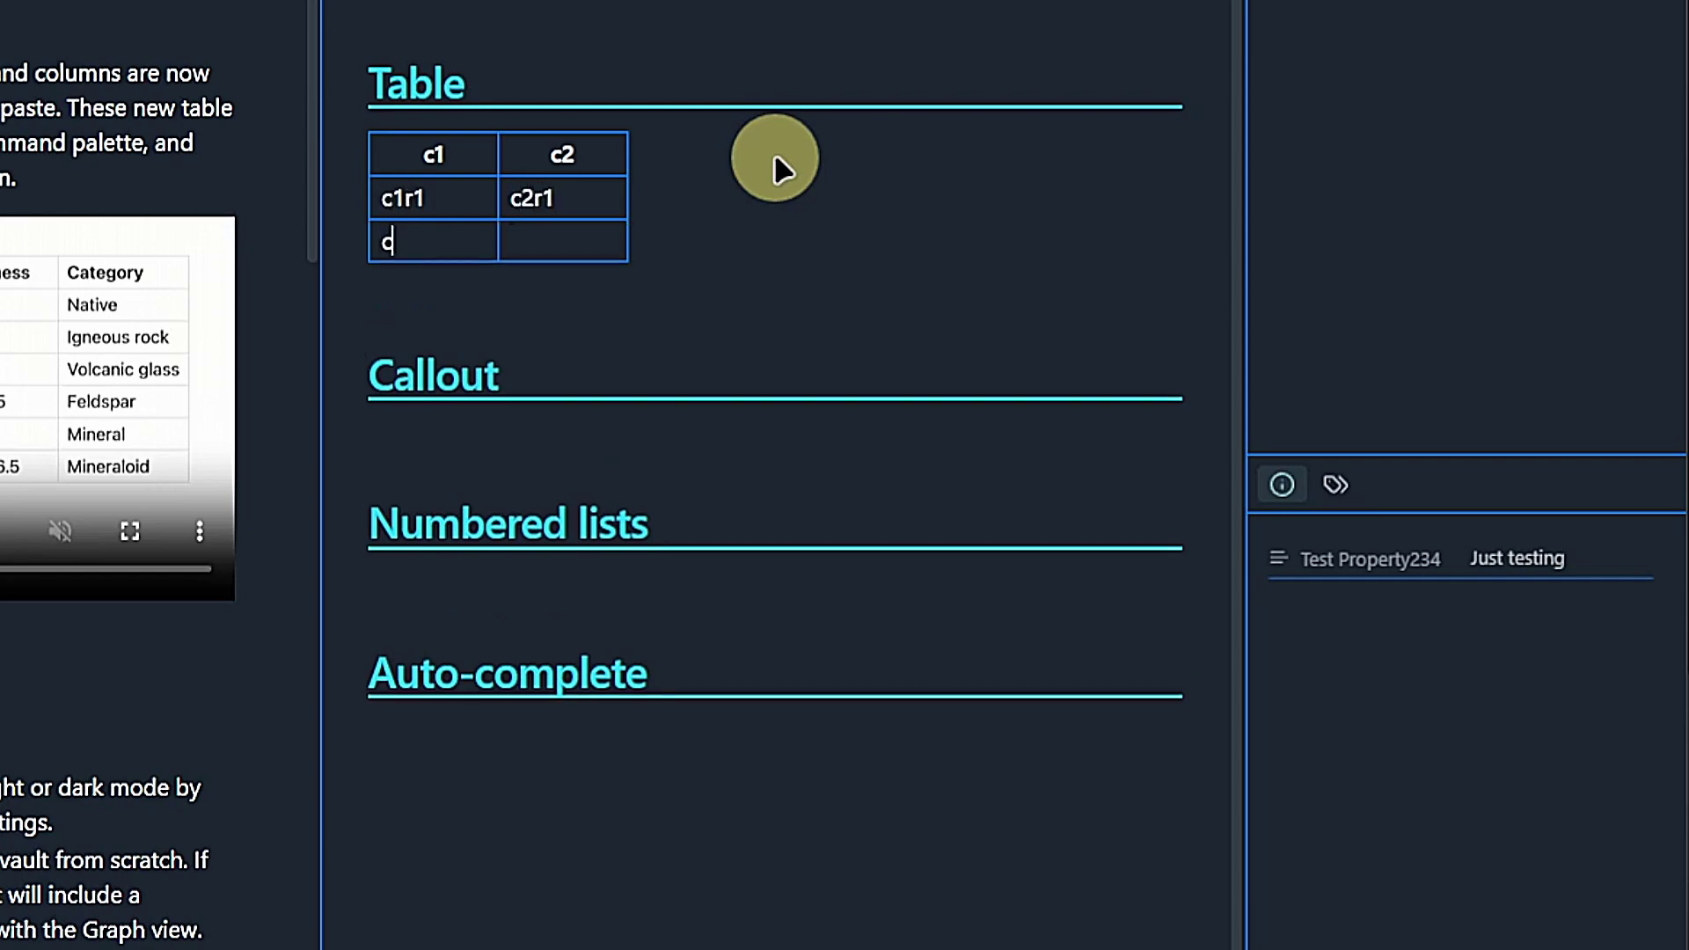
text(c2r2)
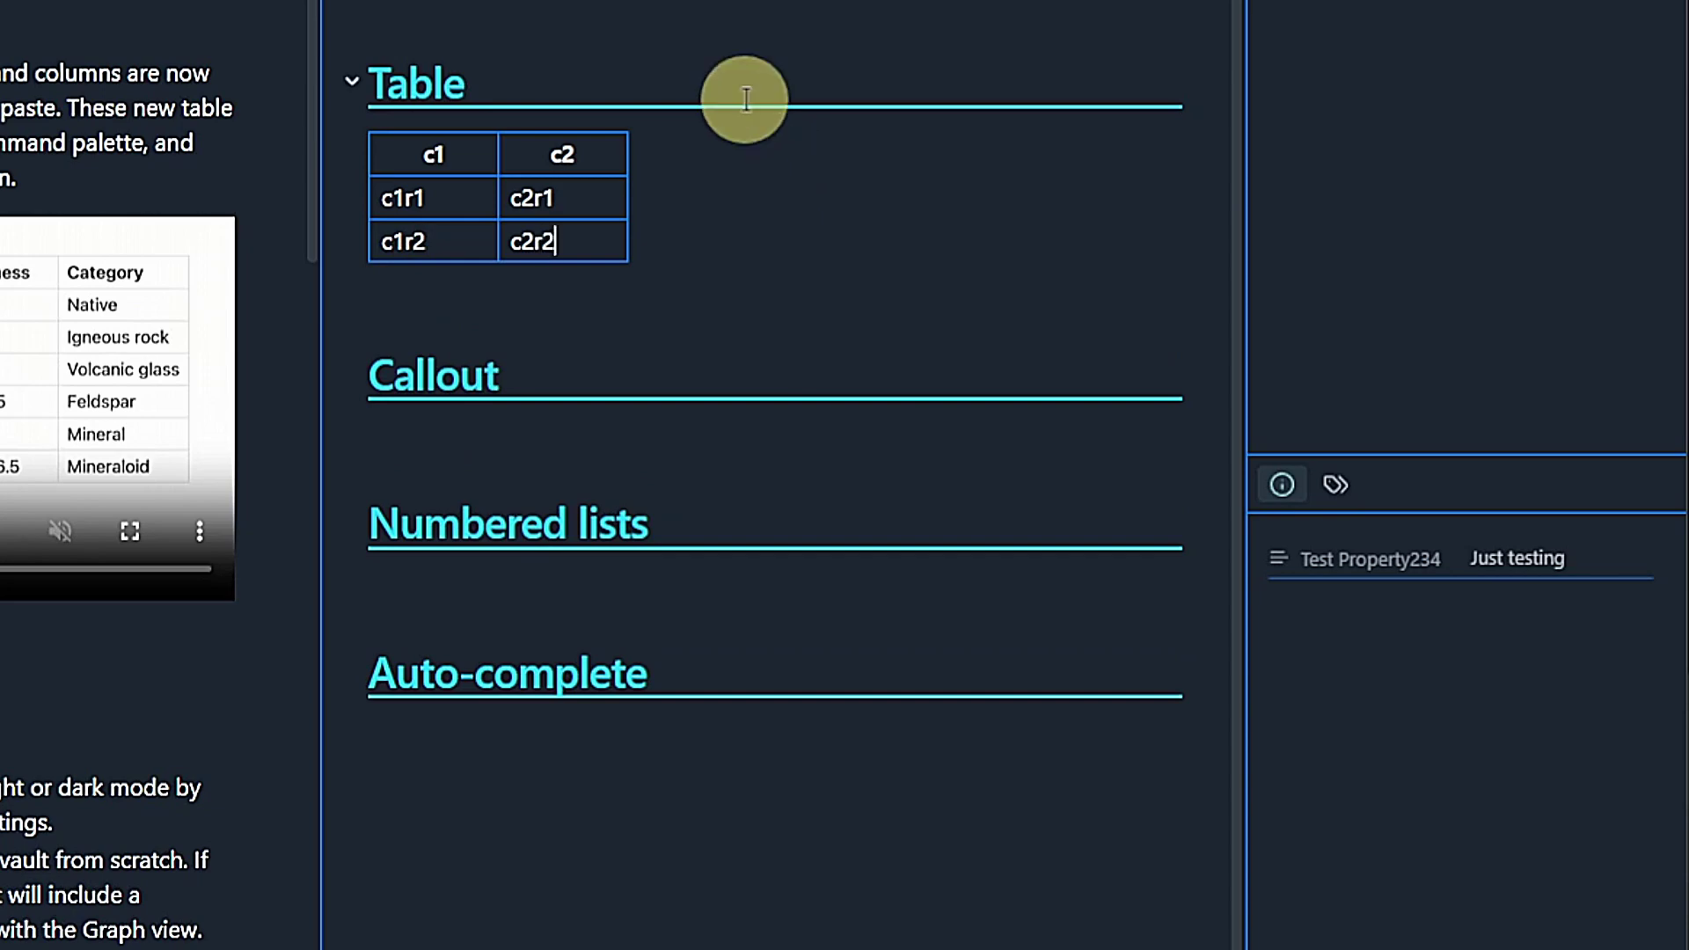
Browse the table's row and column actions from the c1 header's context menu.
right_click(477, 170)
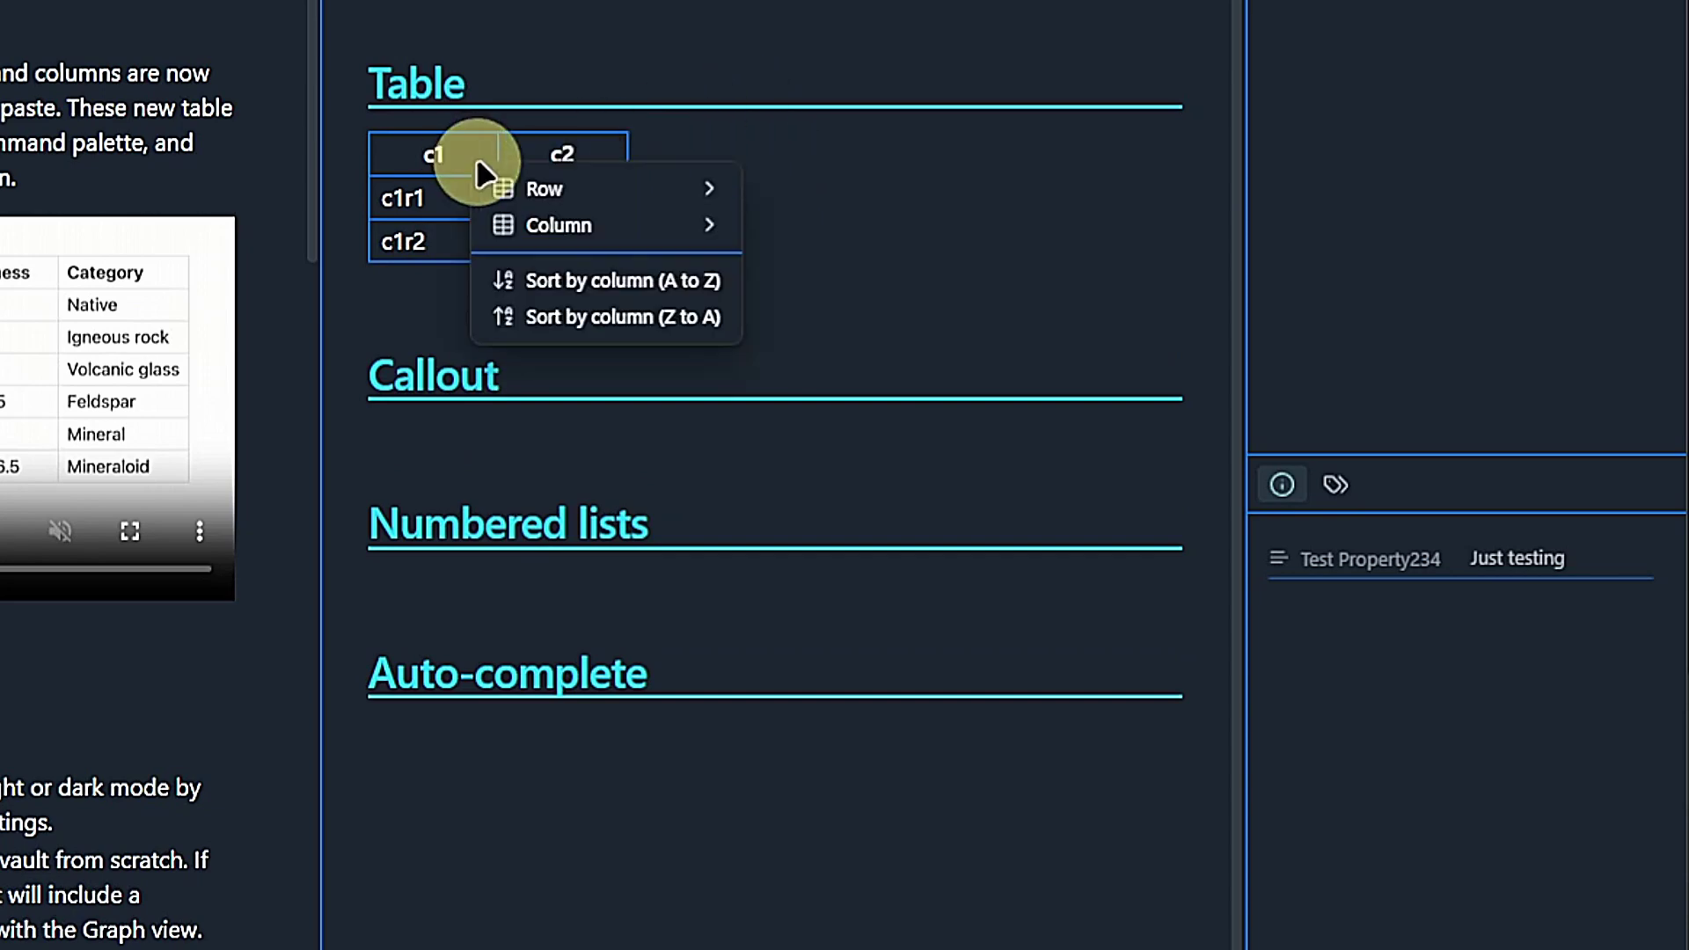
click(680, 188)
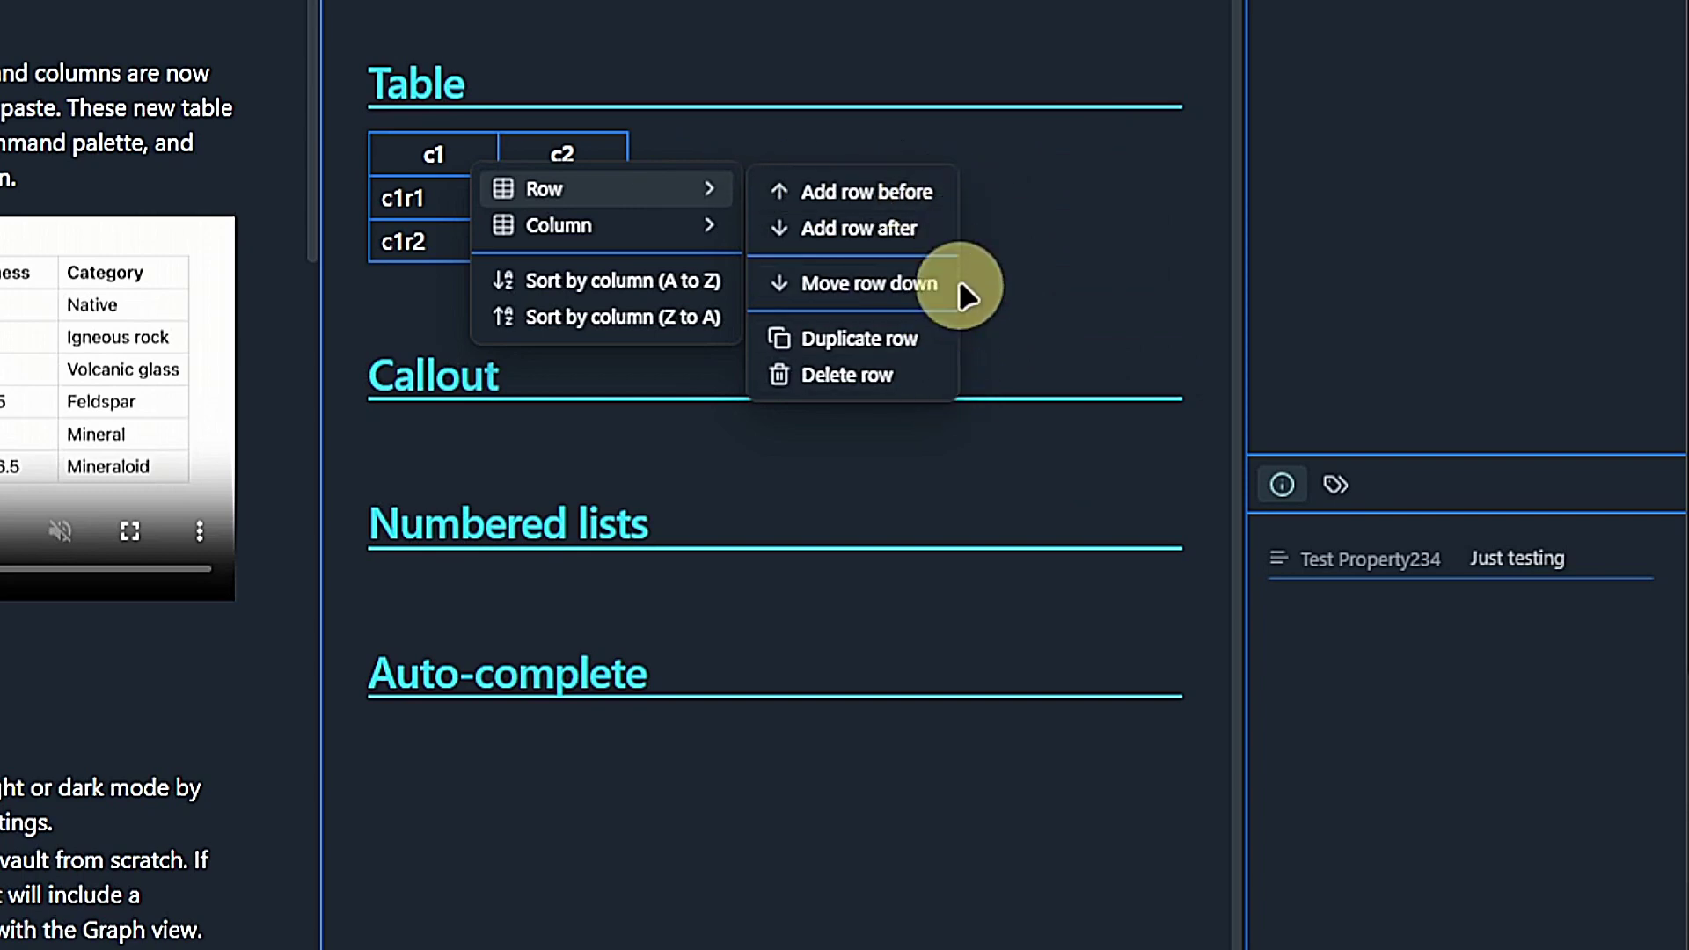
click(684, 225)
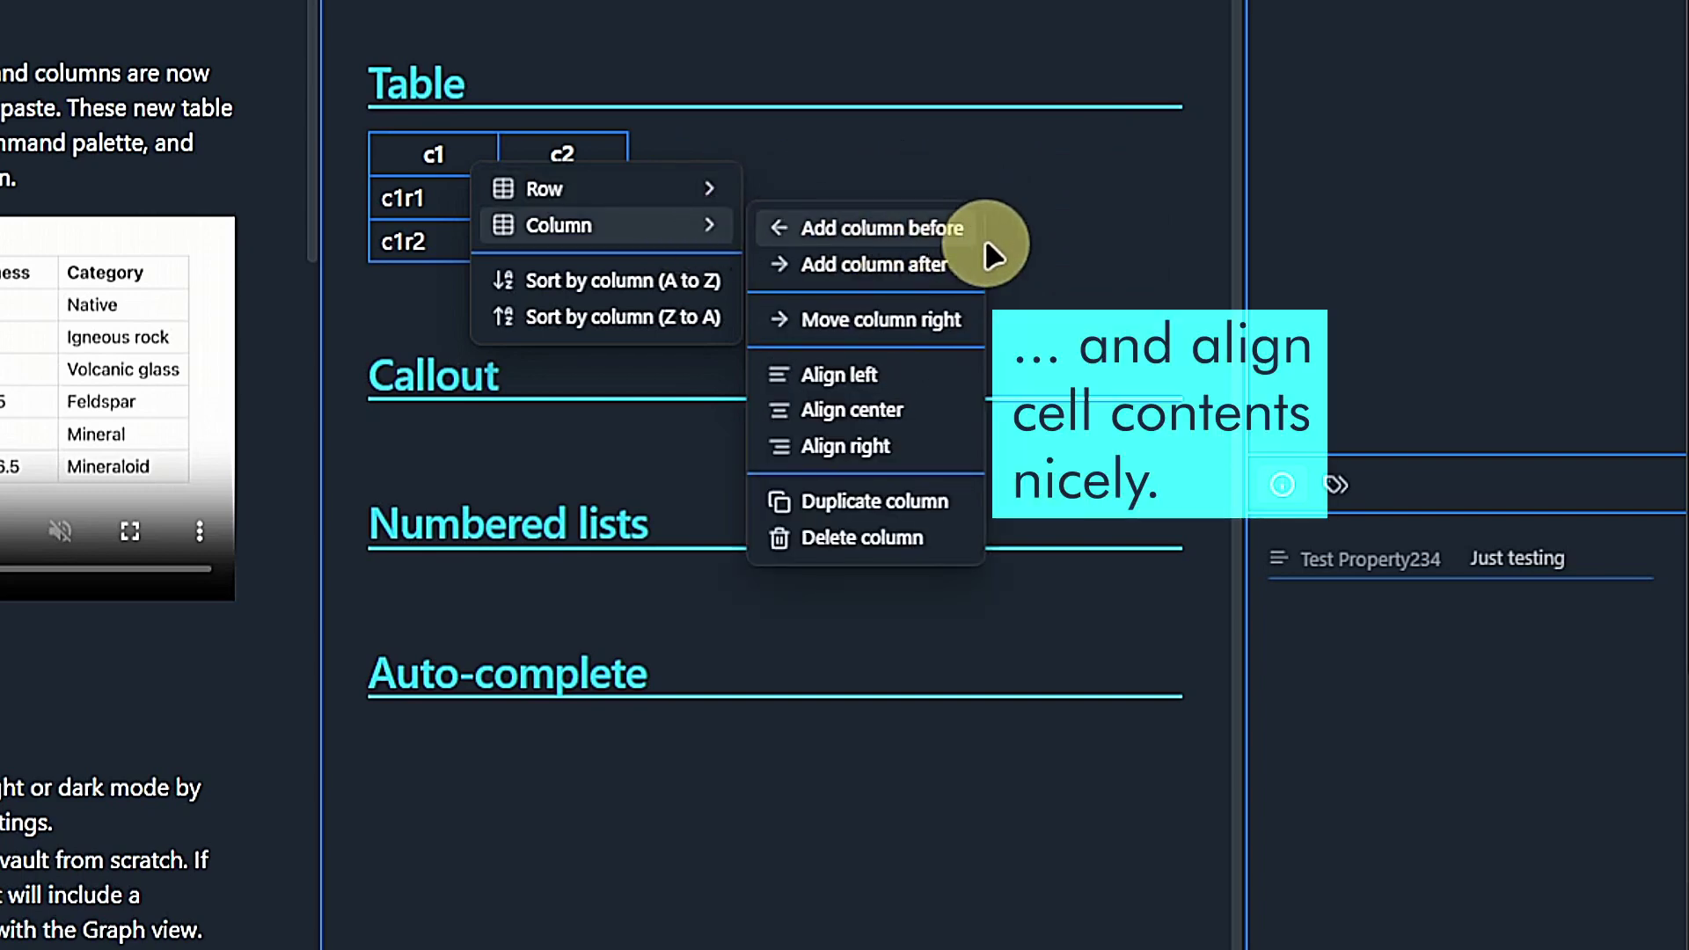
click(433, 158)
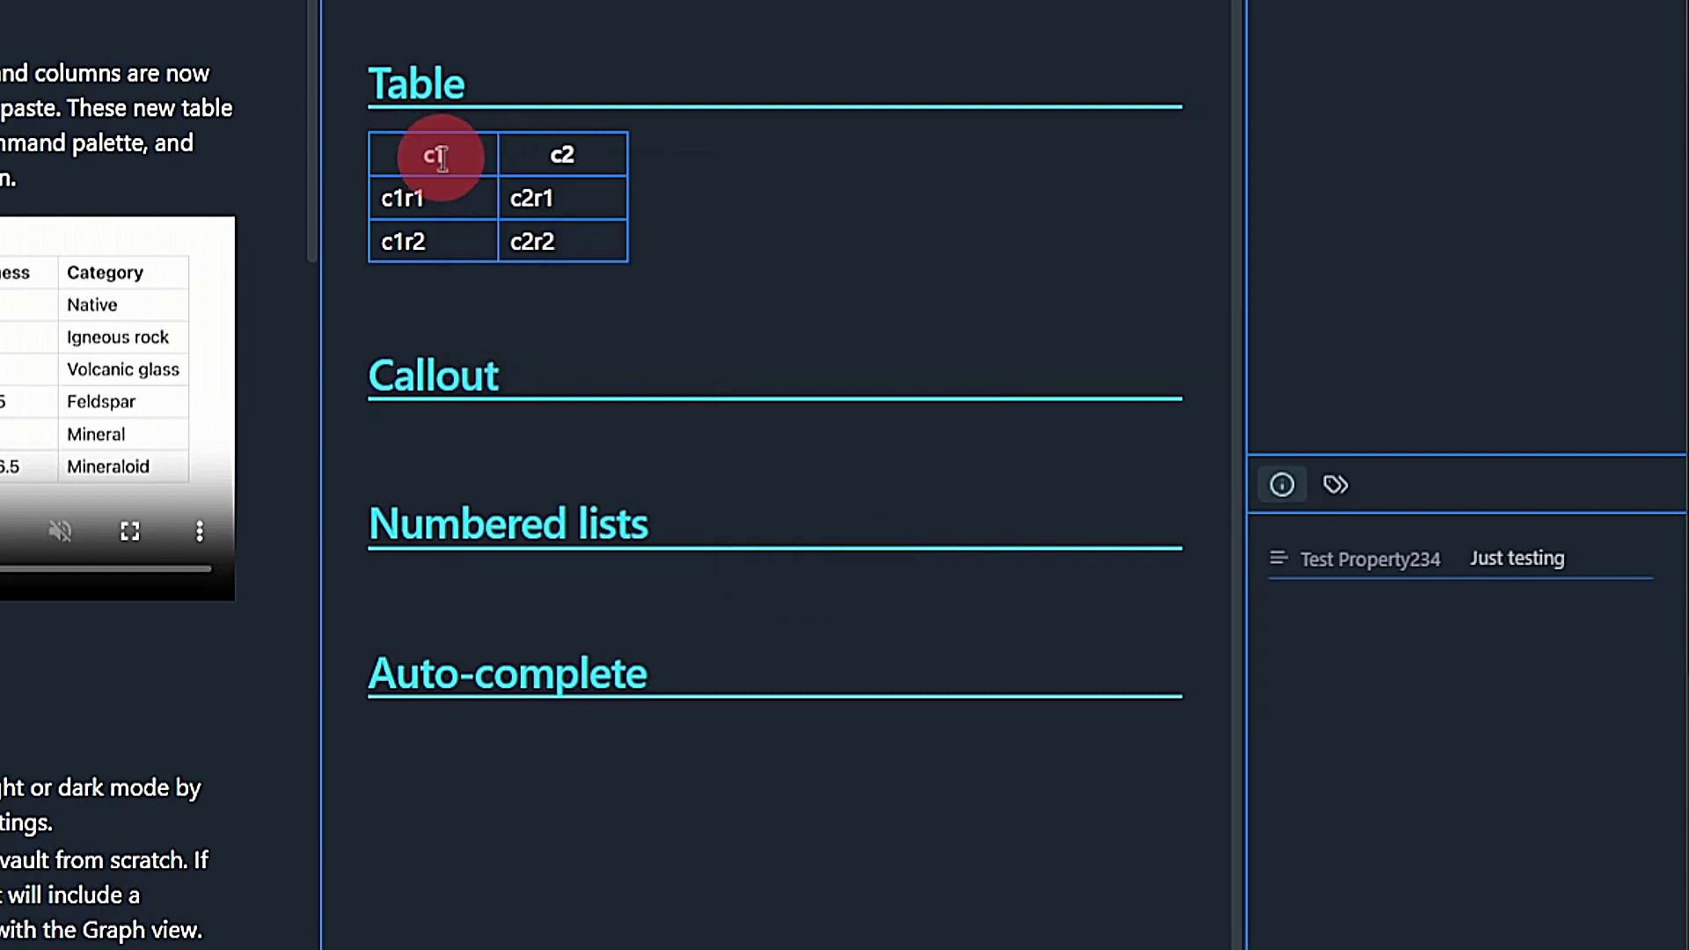
Add a column after c1 and fill it with c3, c3r1 and c3r2.
right_click(438, 201)
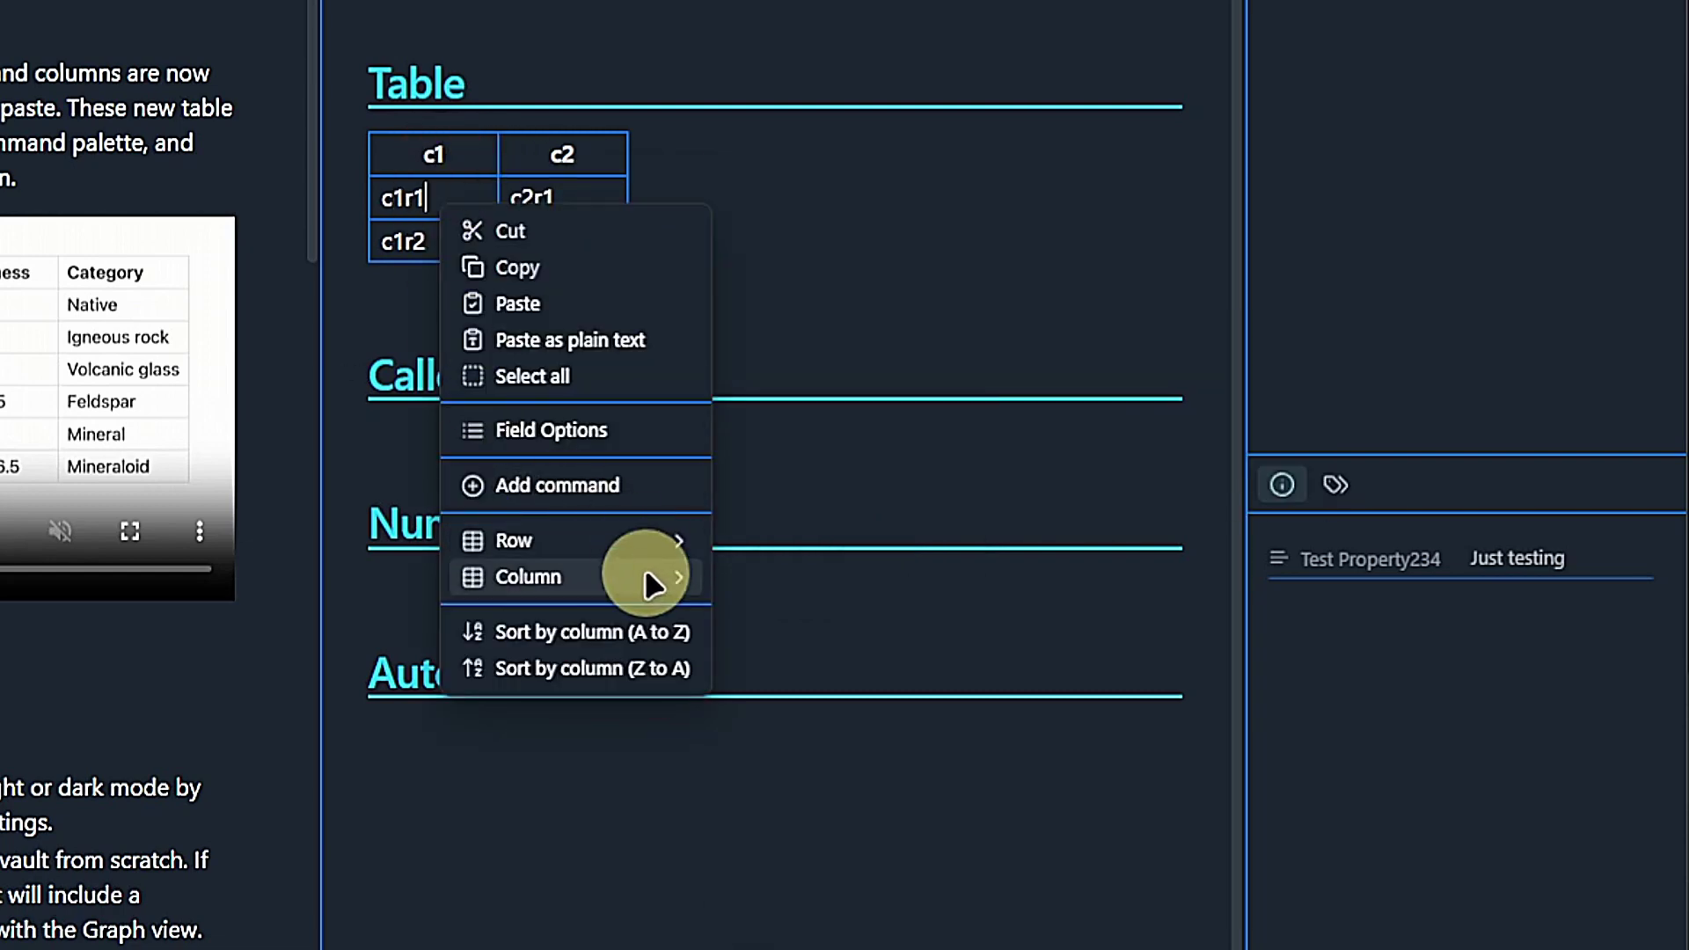
mouse_move(647, 569)
click(844, 616)
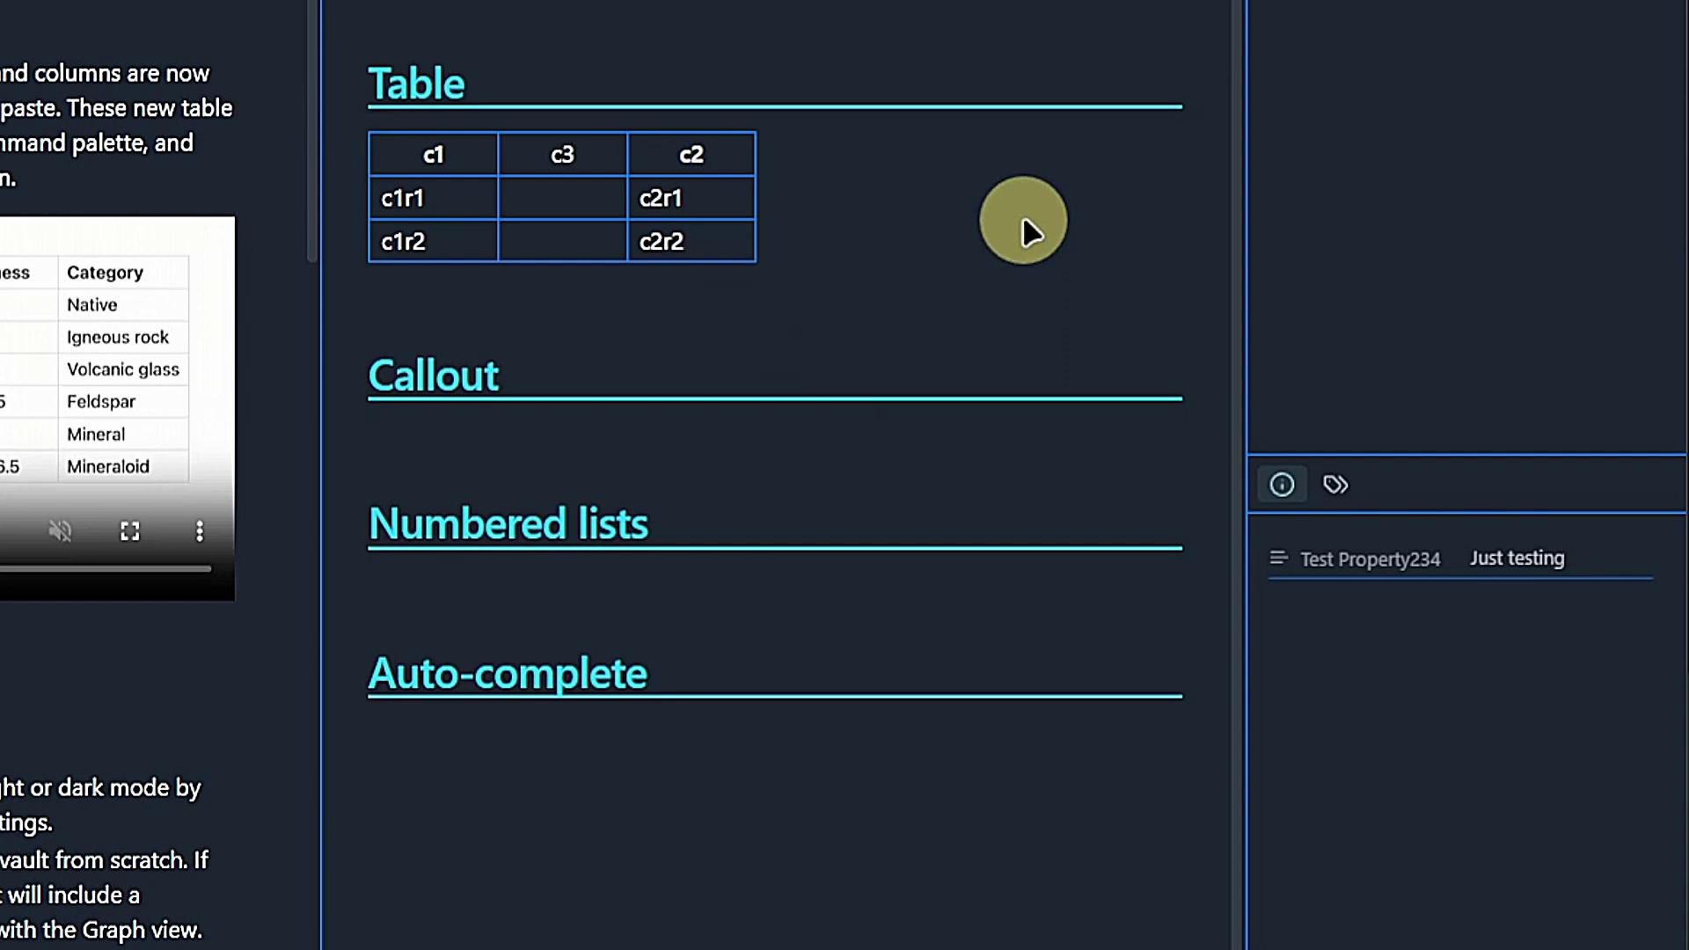
text(c3rc3r2)
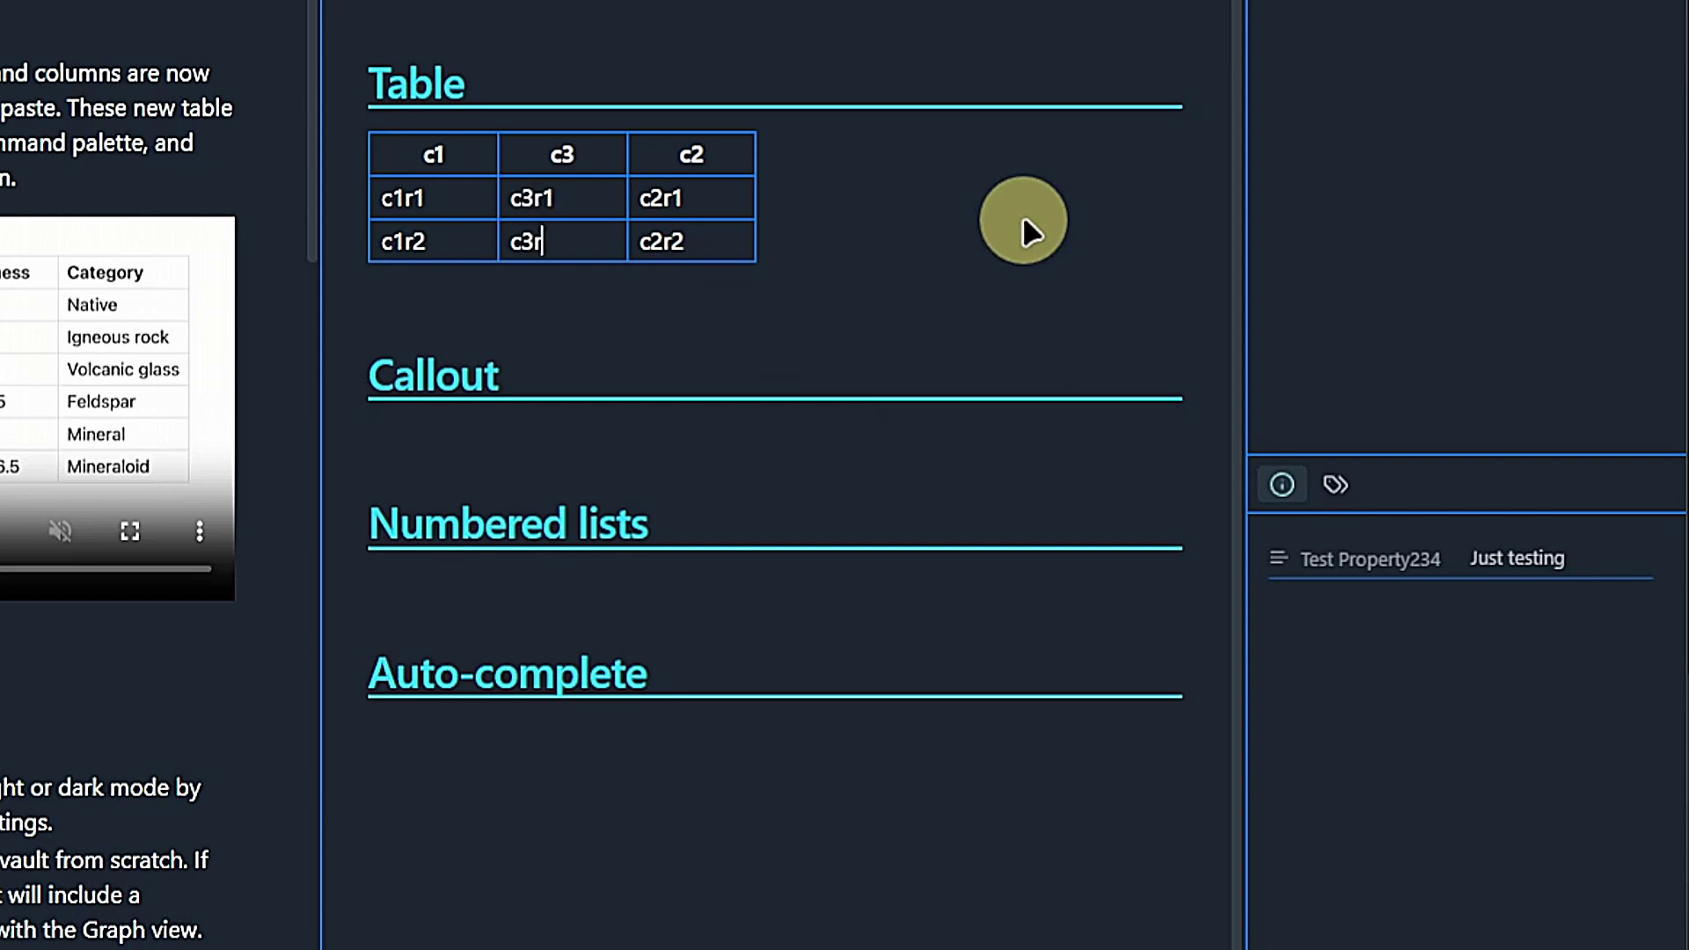
Drag the c3 column to the table's right end and the c1r2 row above c1r1.
right_click(596, 195)
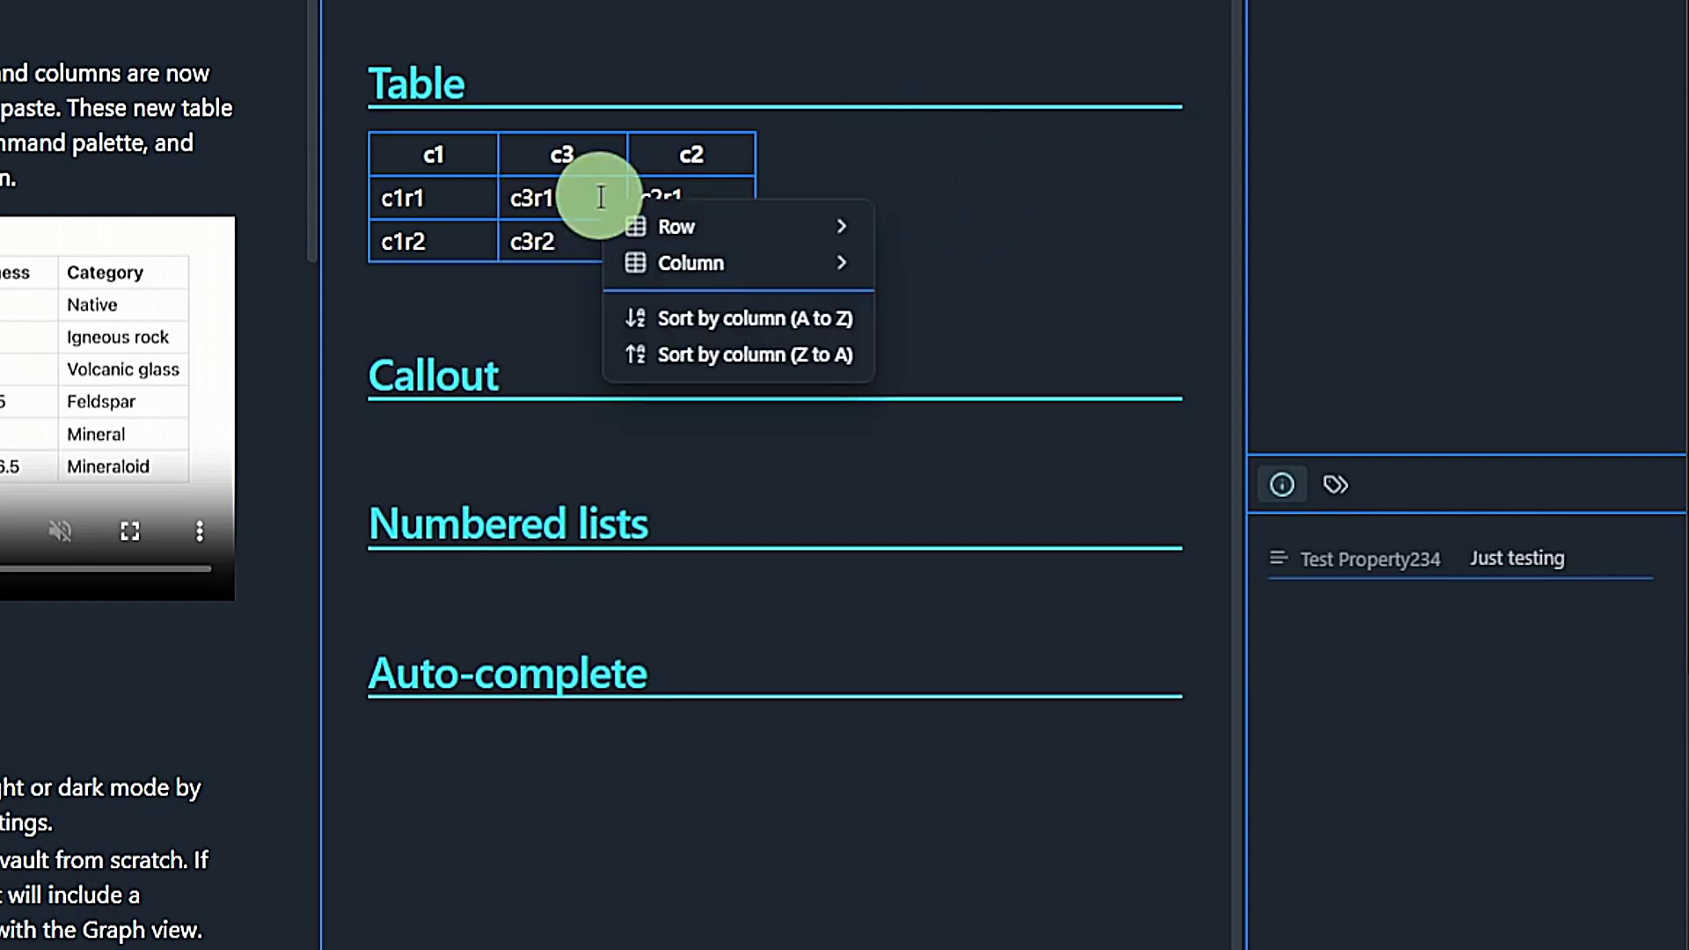
mouse_move(709, 263)
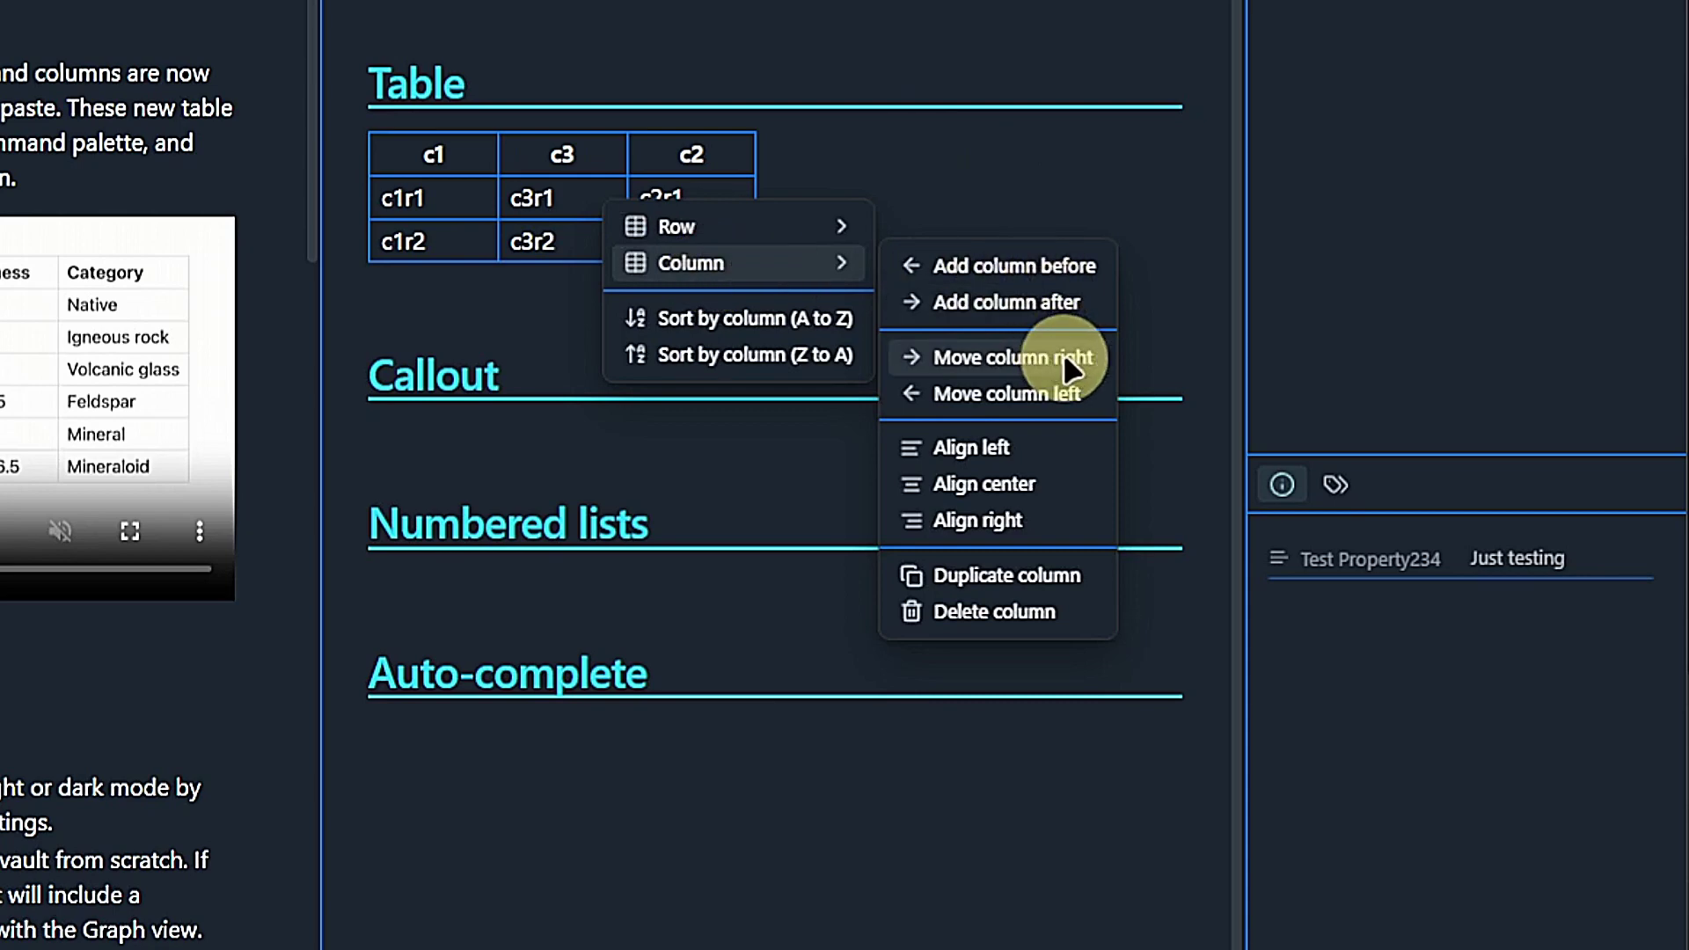
click(839, 167)
drag(549, 119, 702, 128)
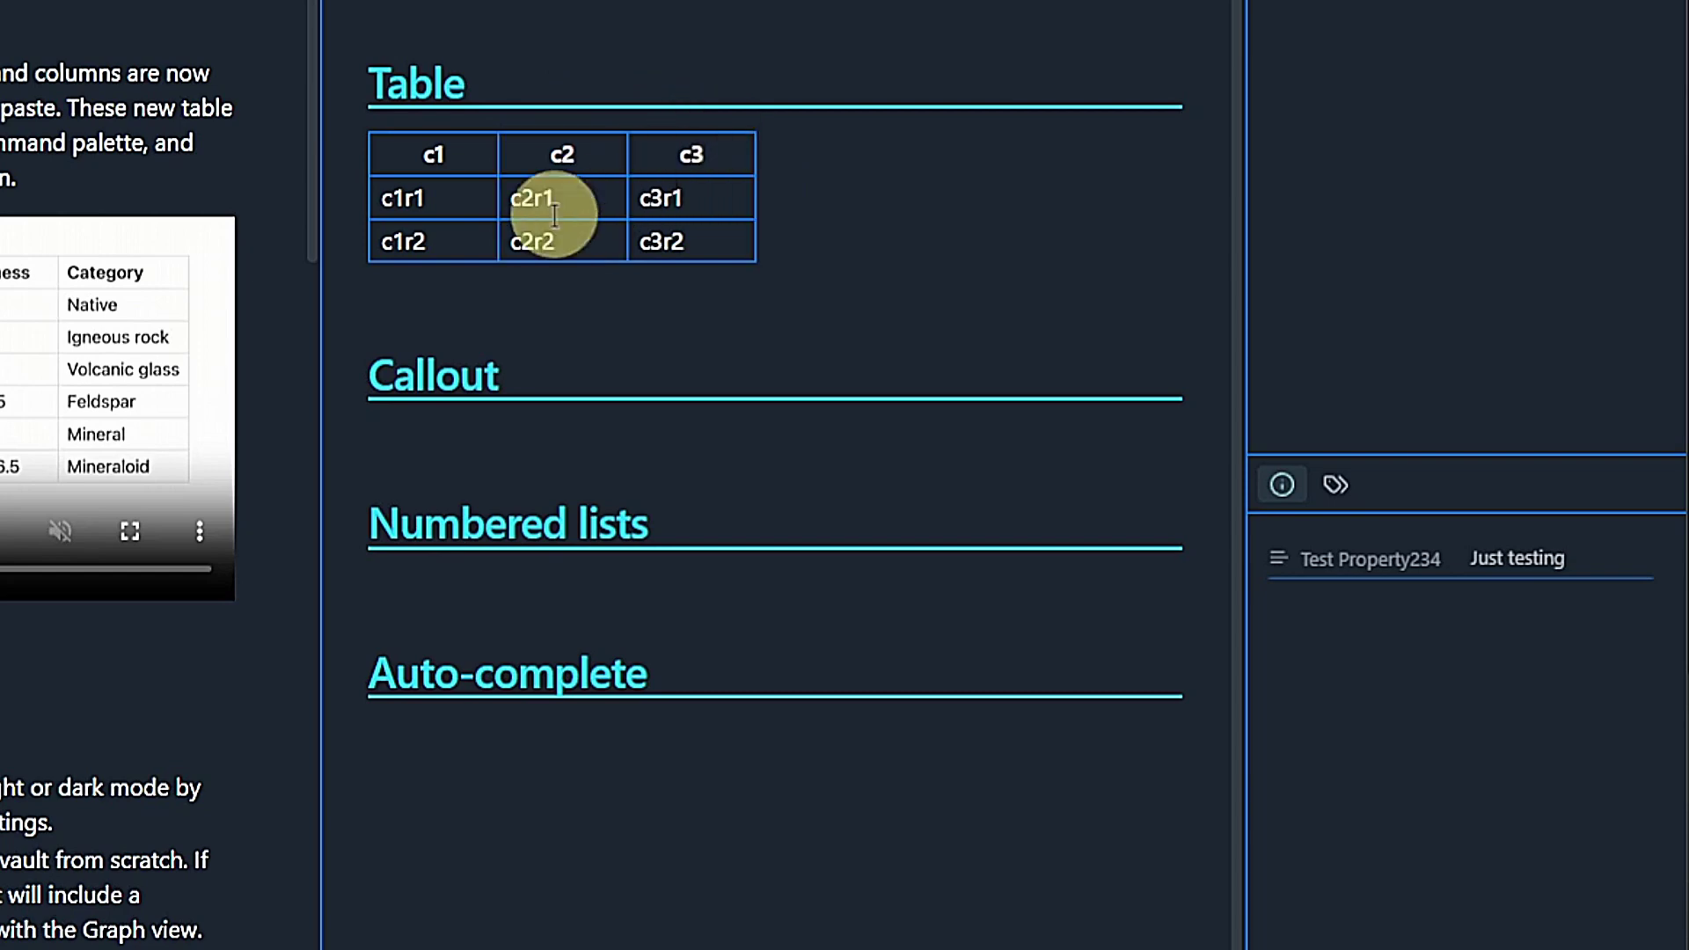
drag(361, 239, 354, 188)
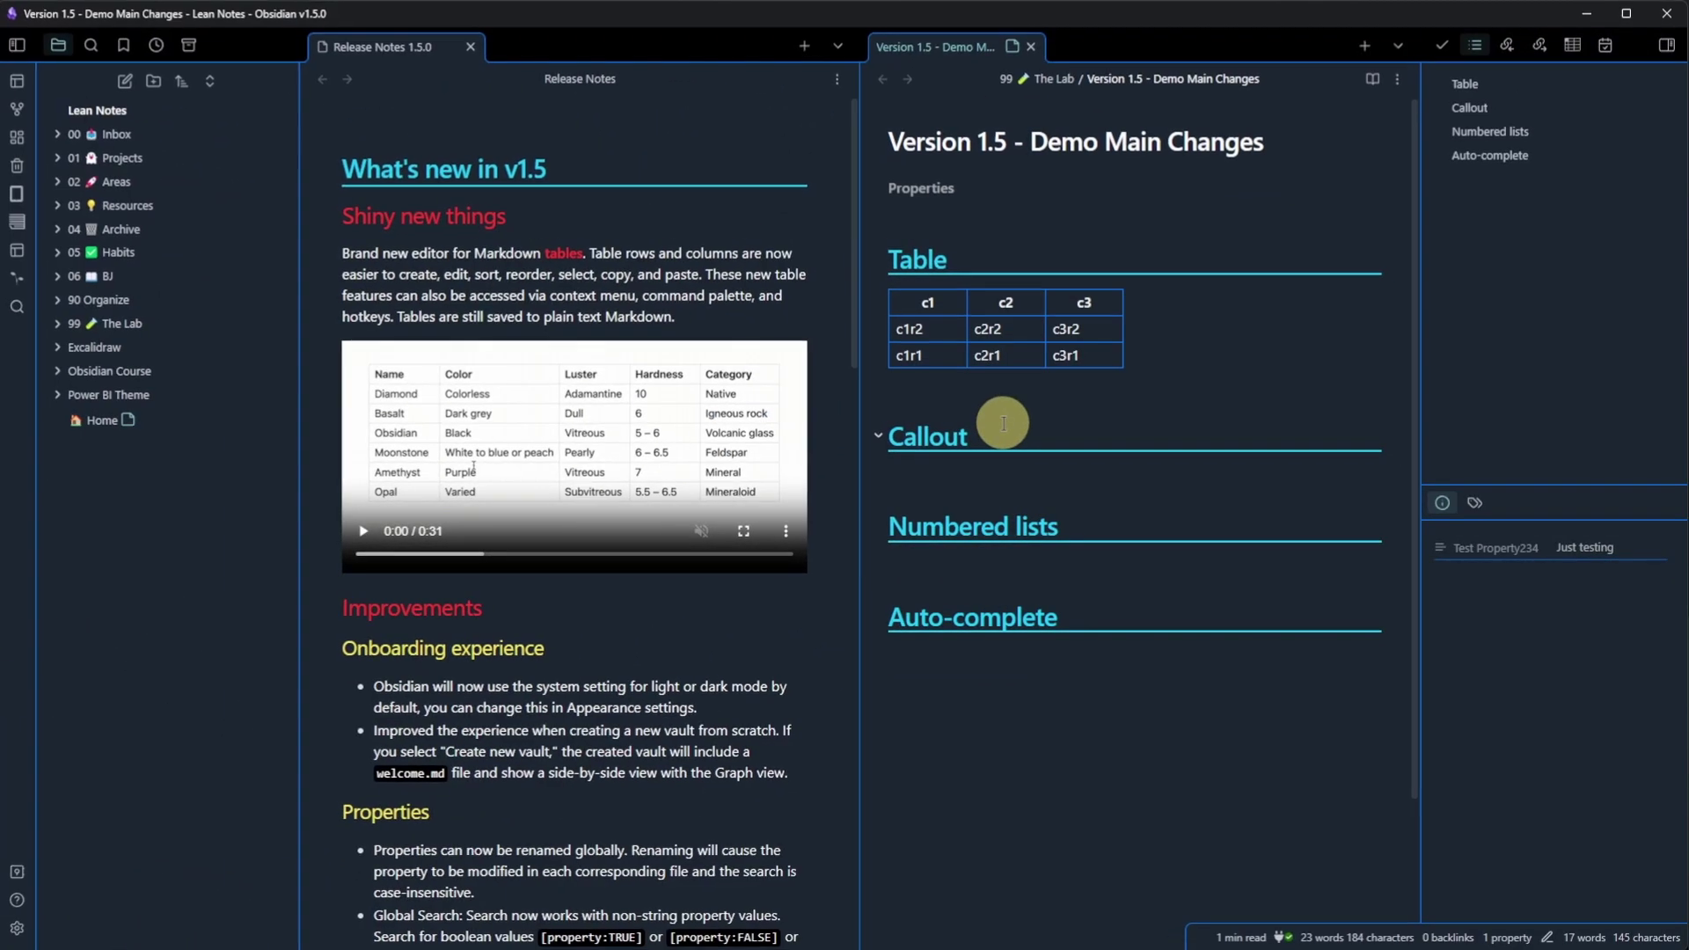
Turn off Advanced Tables' Bind enter and Bind tab table navigation settings.
click(17, 927)
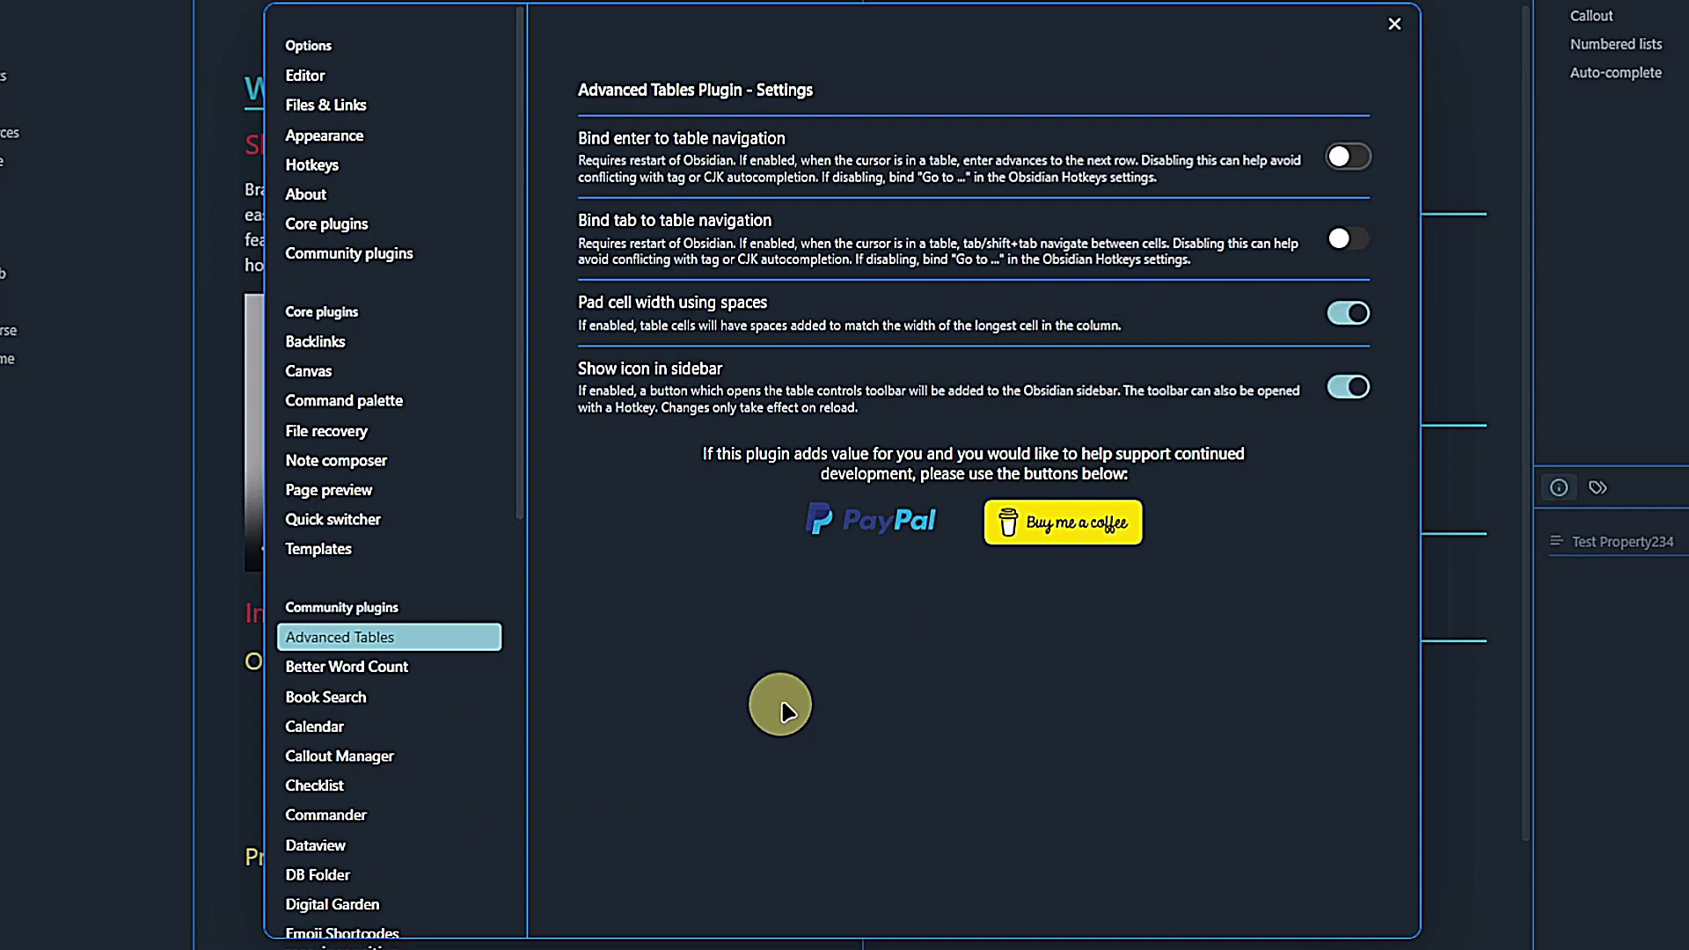
click(1349, 163)
click(1350, 238)
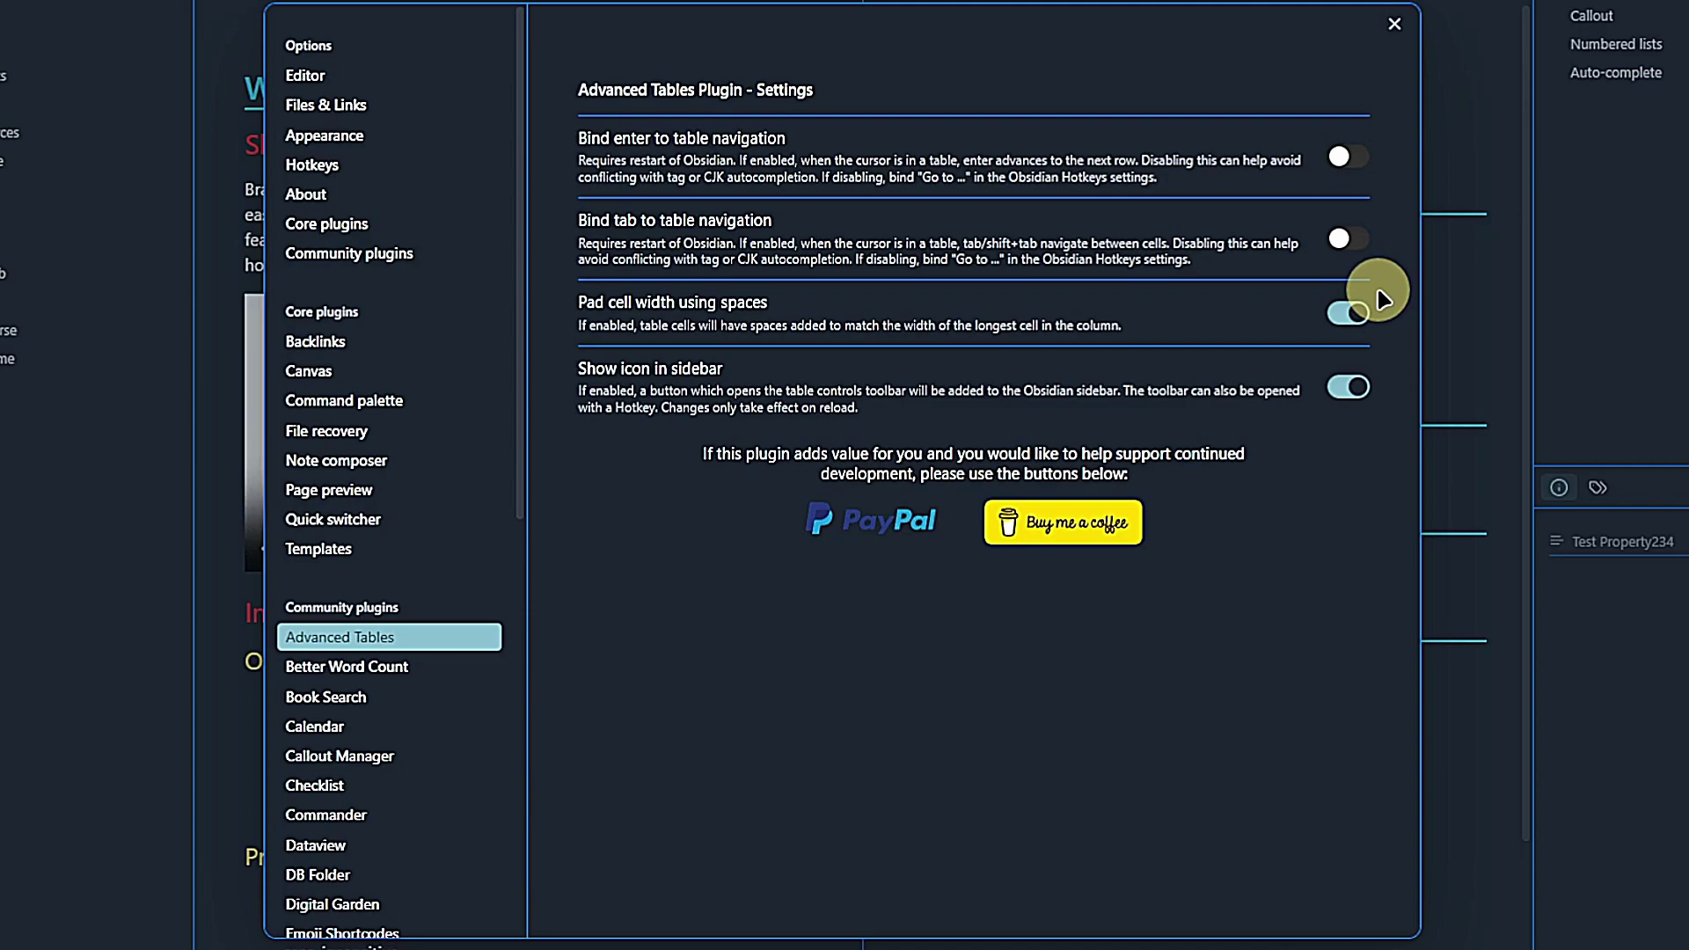
Close settings, add an empty table row, and test typing and Tab between its cells.
click(1394, 23)
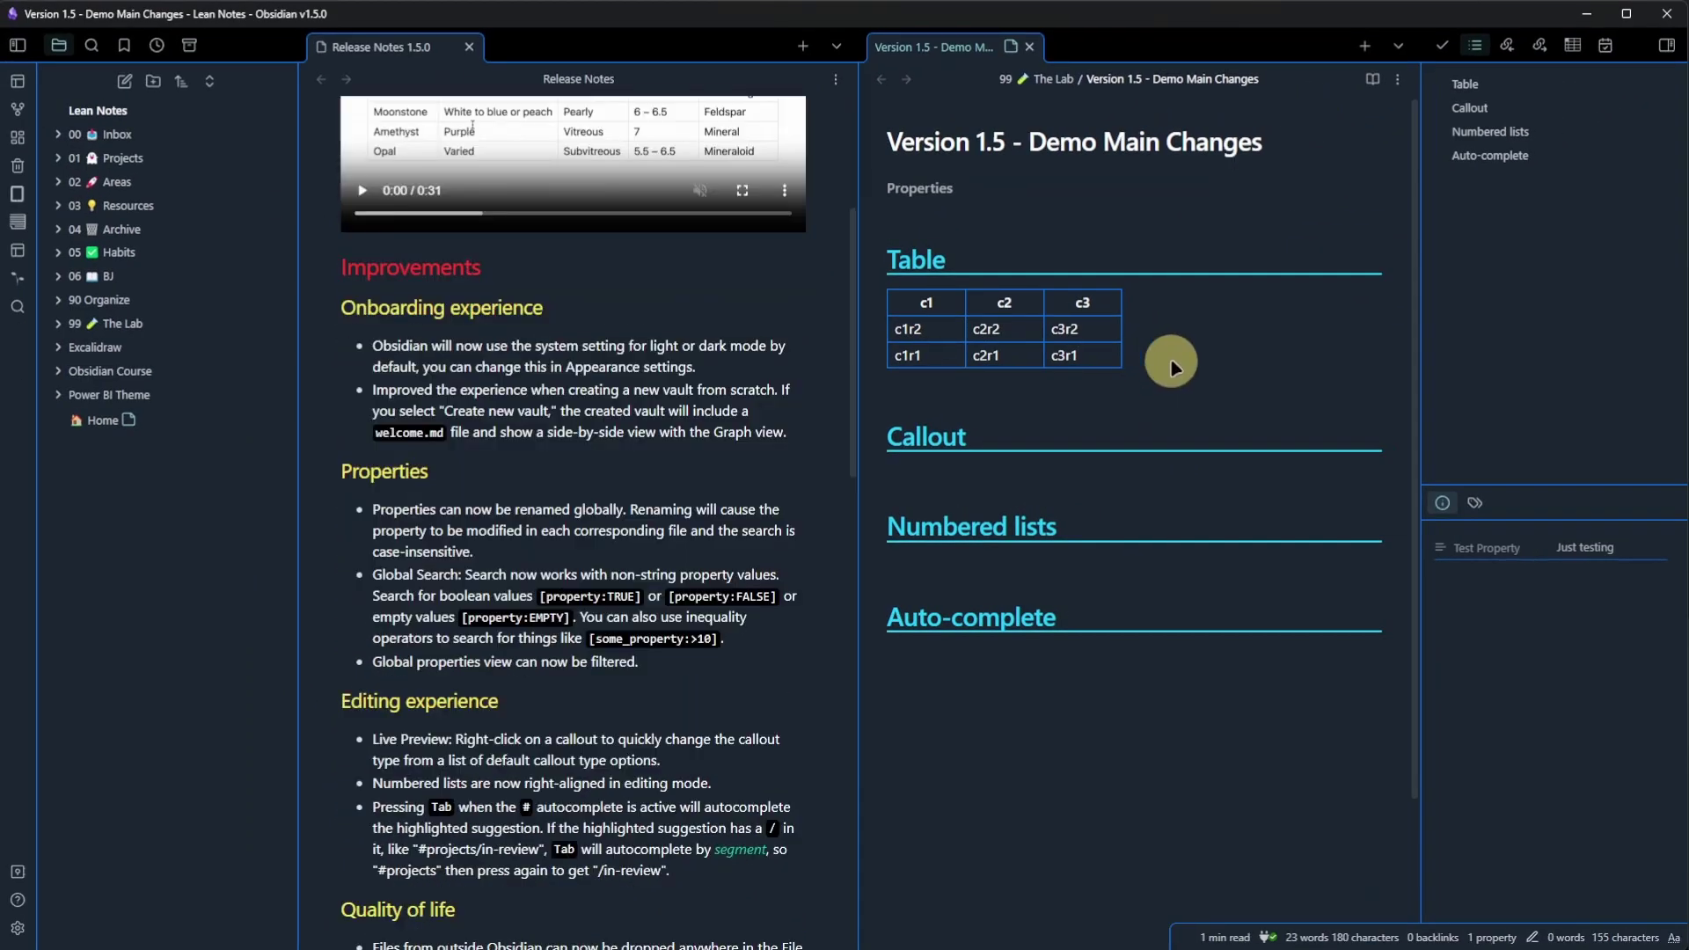
key(Return)
key(shift+Tab)
text(asdf)
key(ctrl+z)
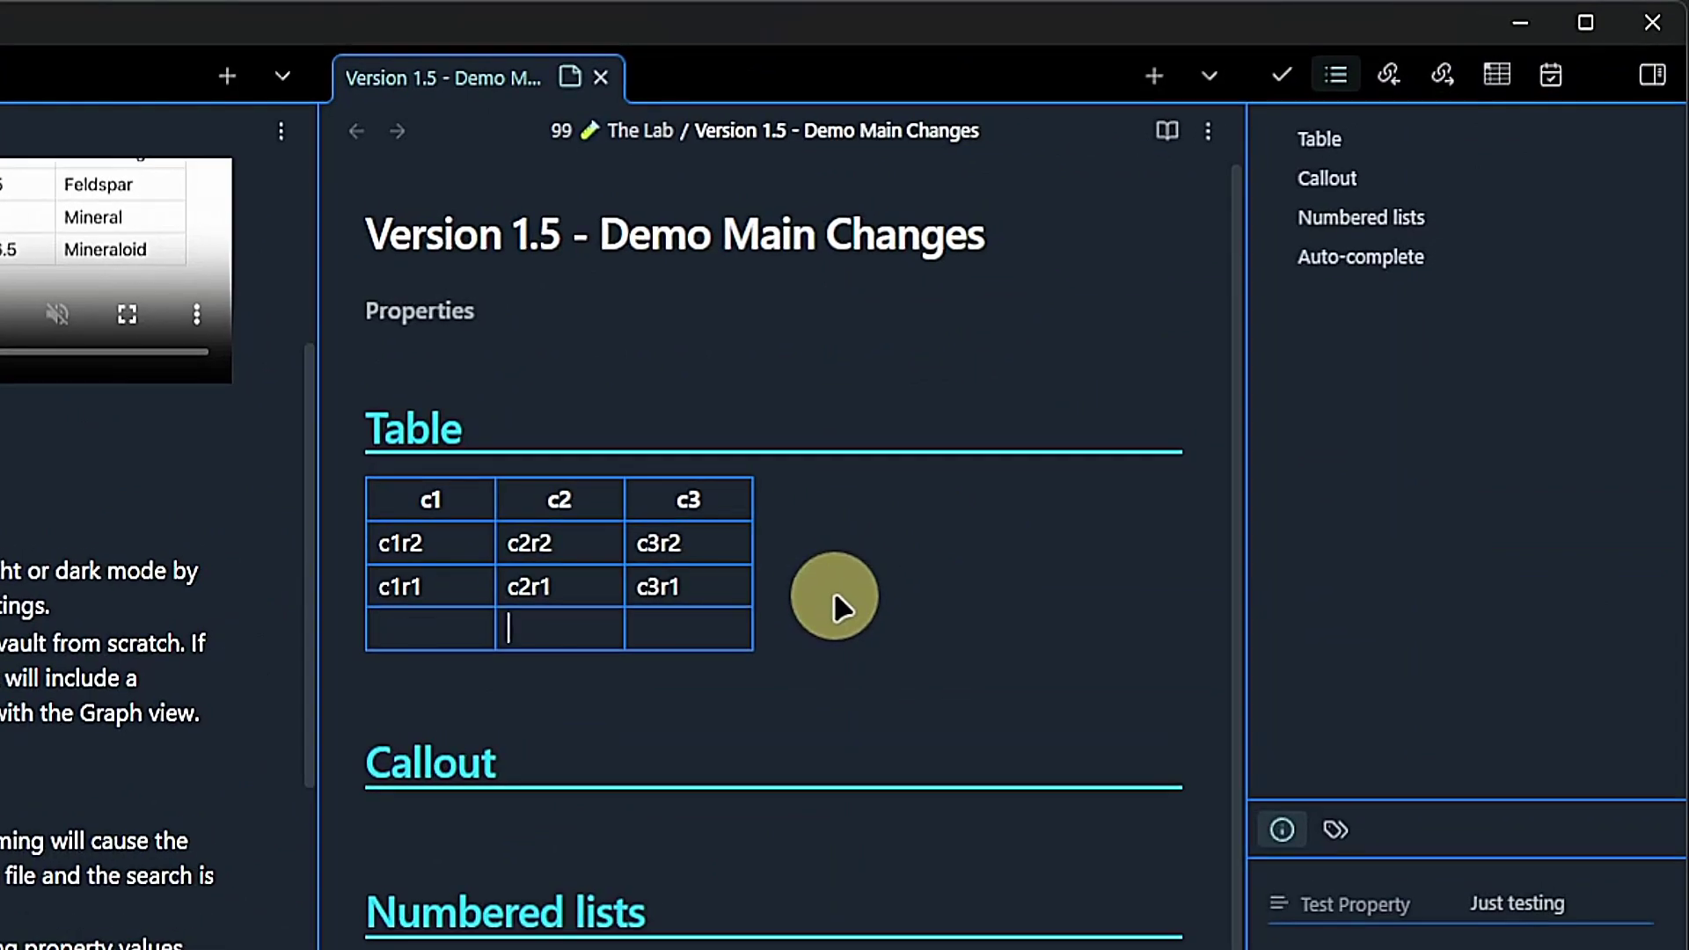
text(asdfsdf)
key(Tab)
text(sdfsdf)
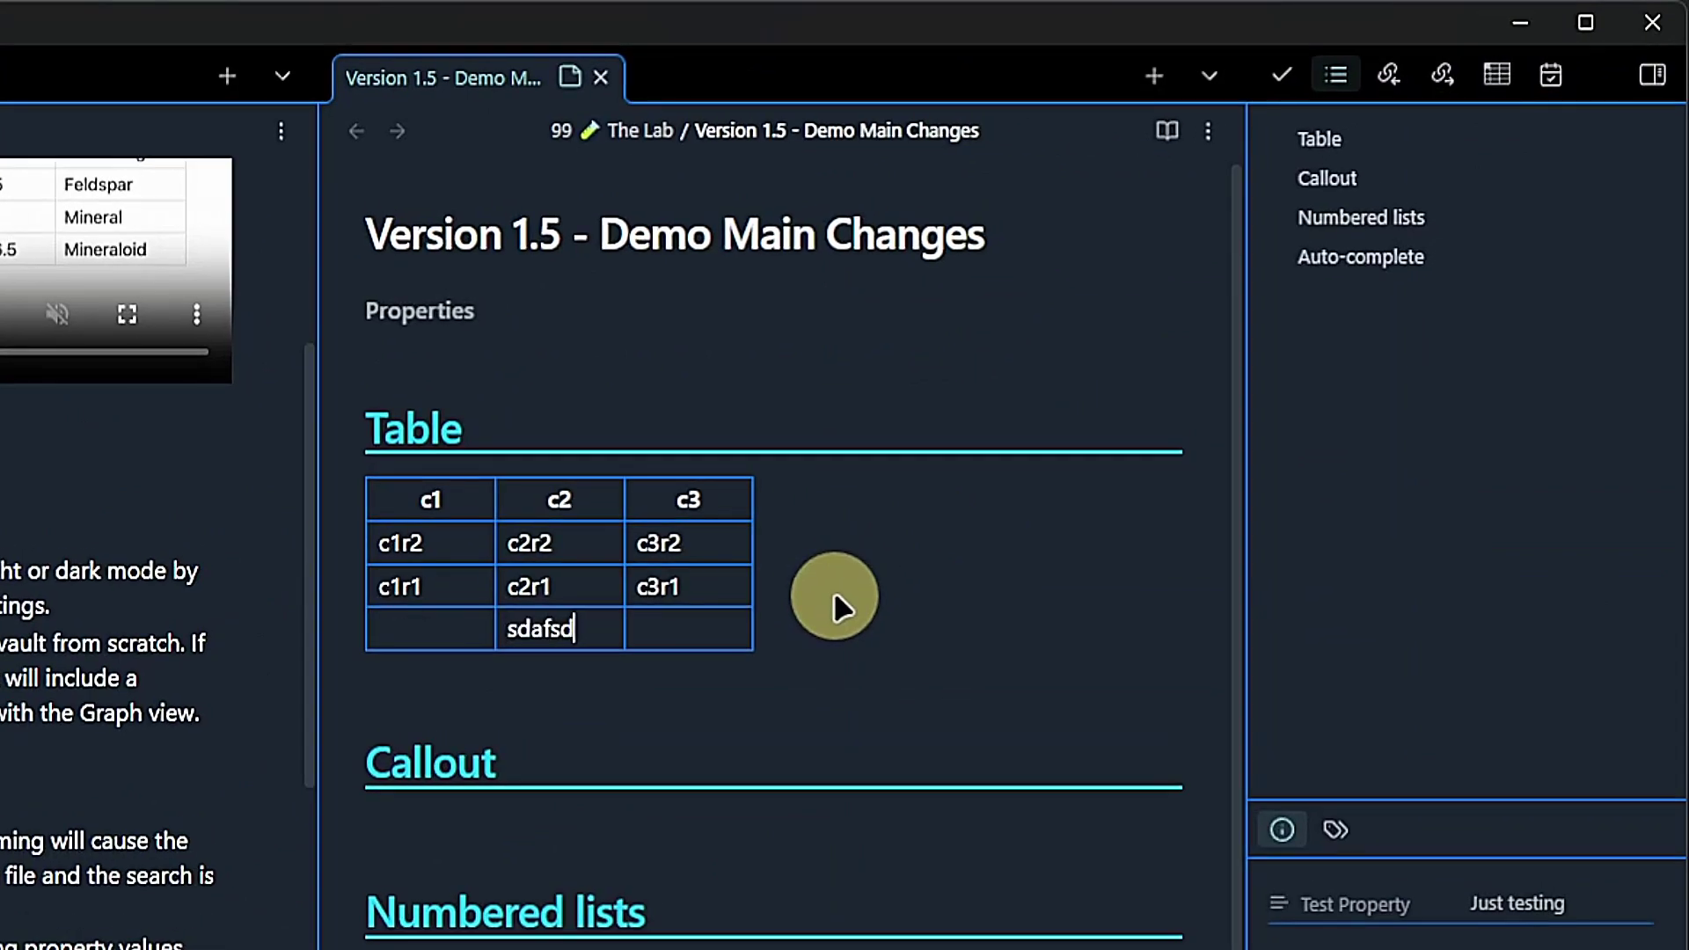
key(Tab)
text(sdf)
key(ctrl+z)
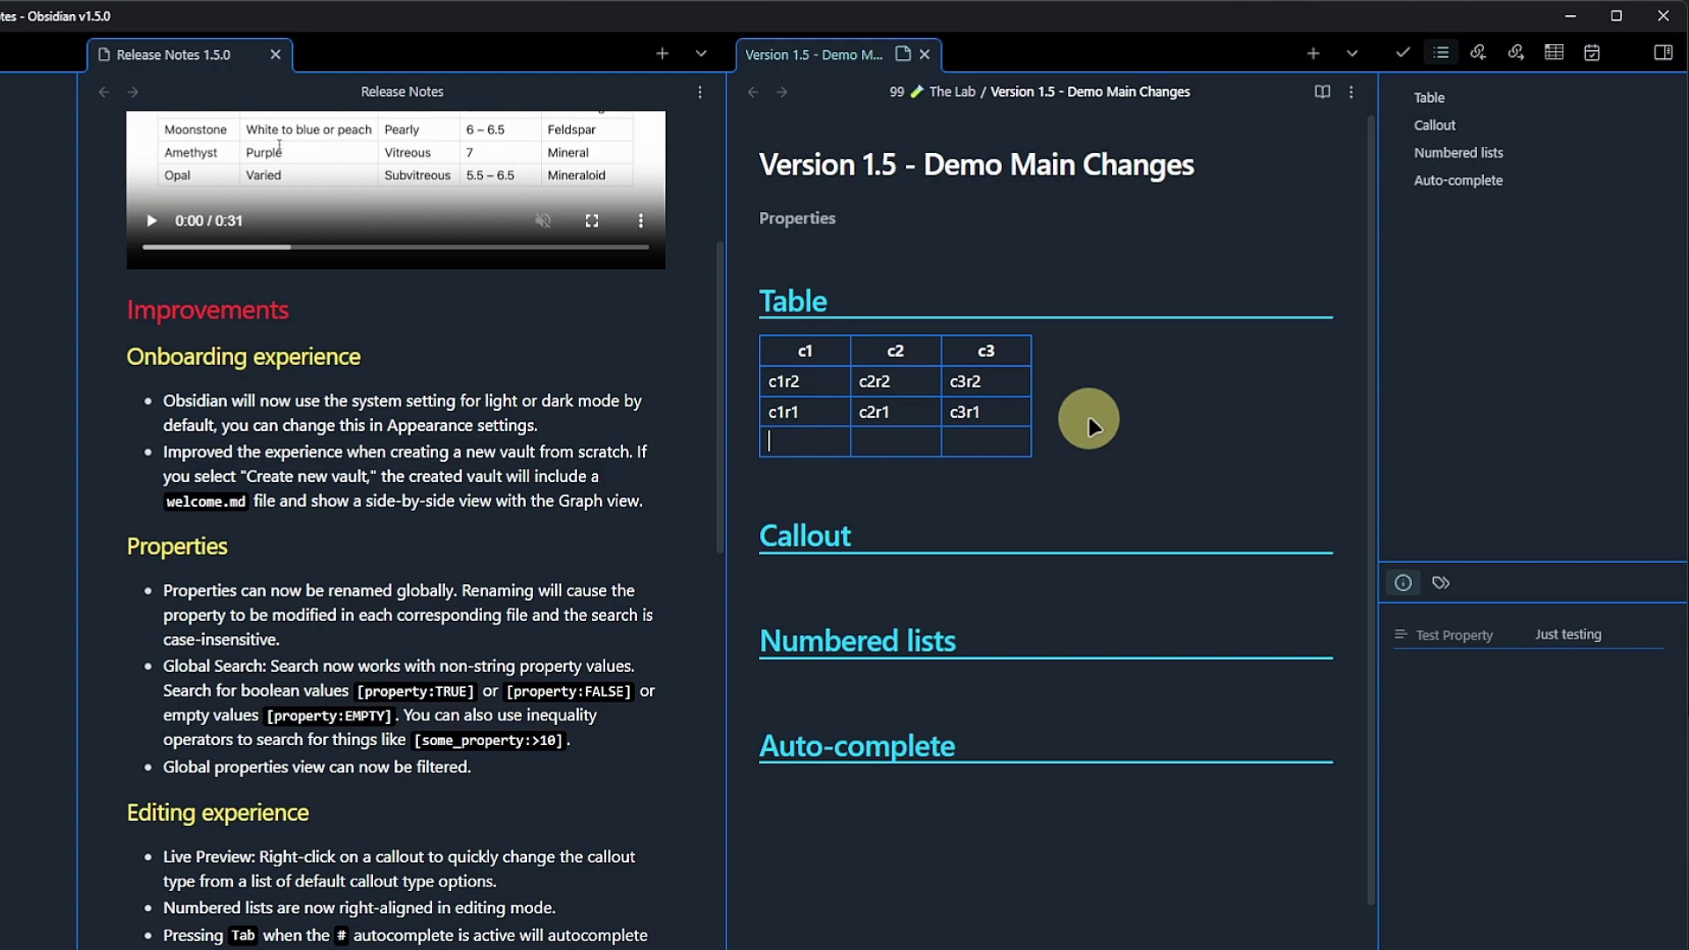
Switch off the LanguageTool Integration plugin in the Community plugins settings.
click(18, 928)
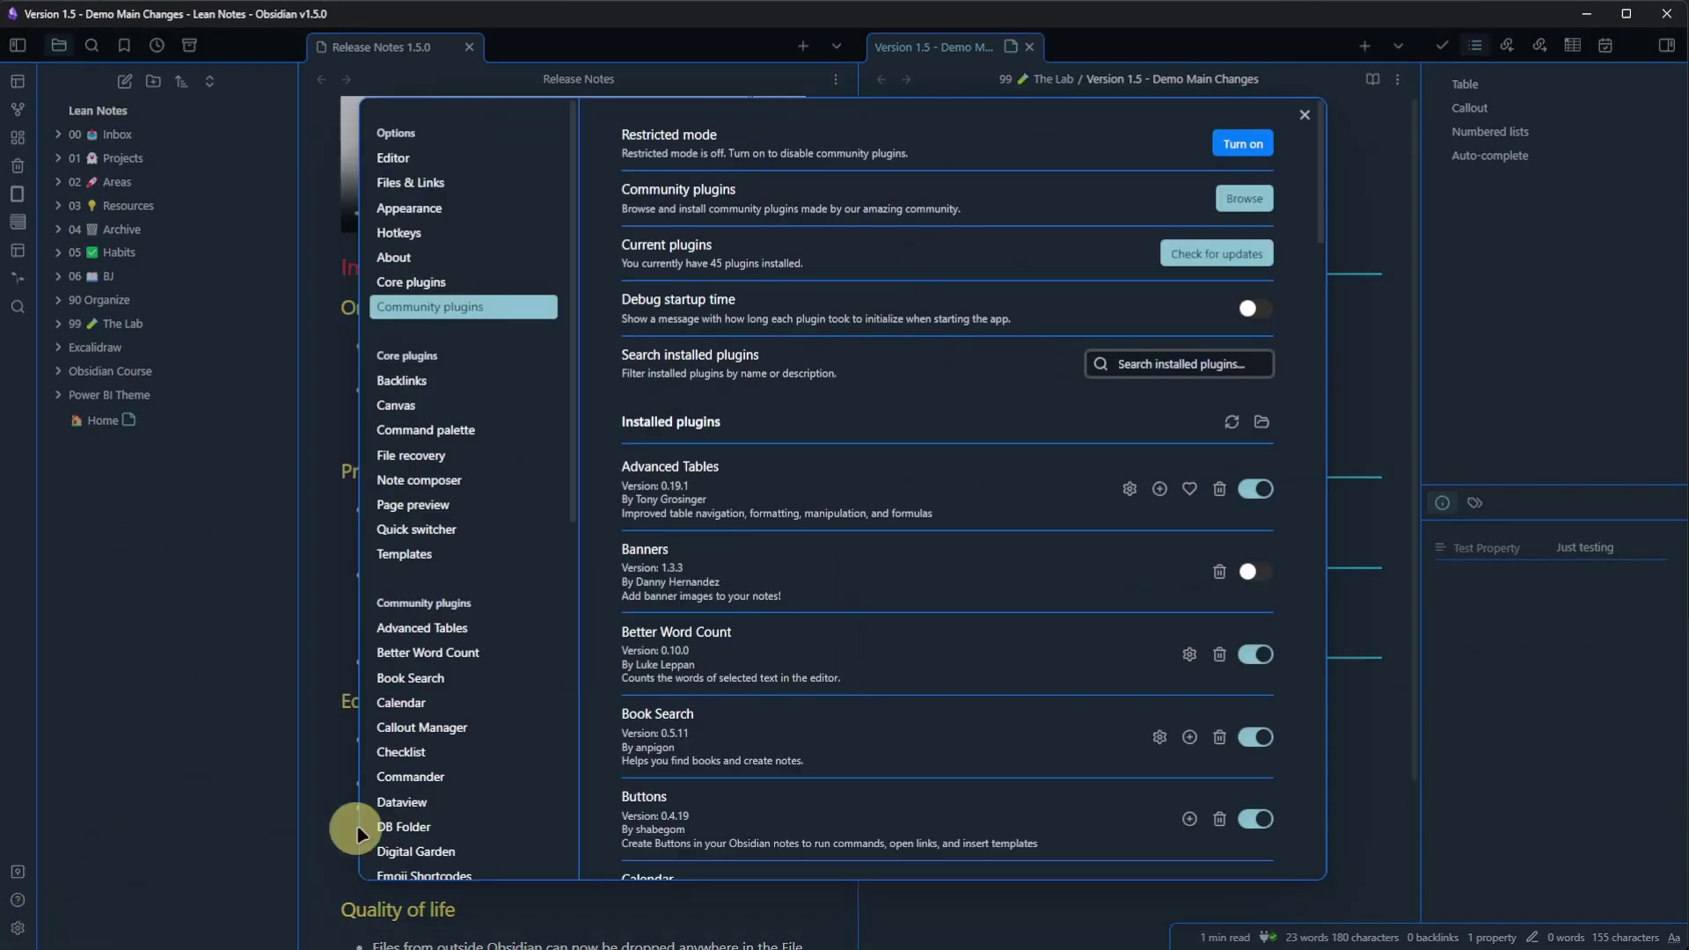
scroll(838, 607, down, 15)
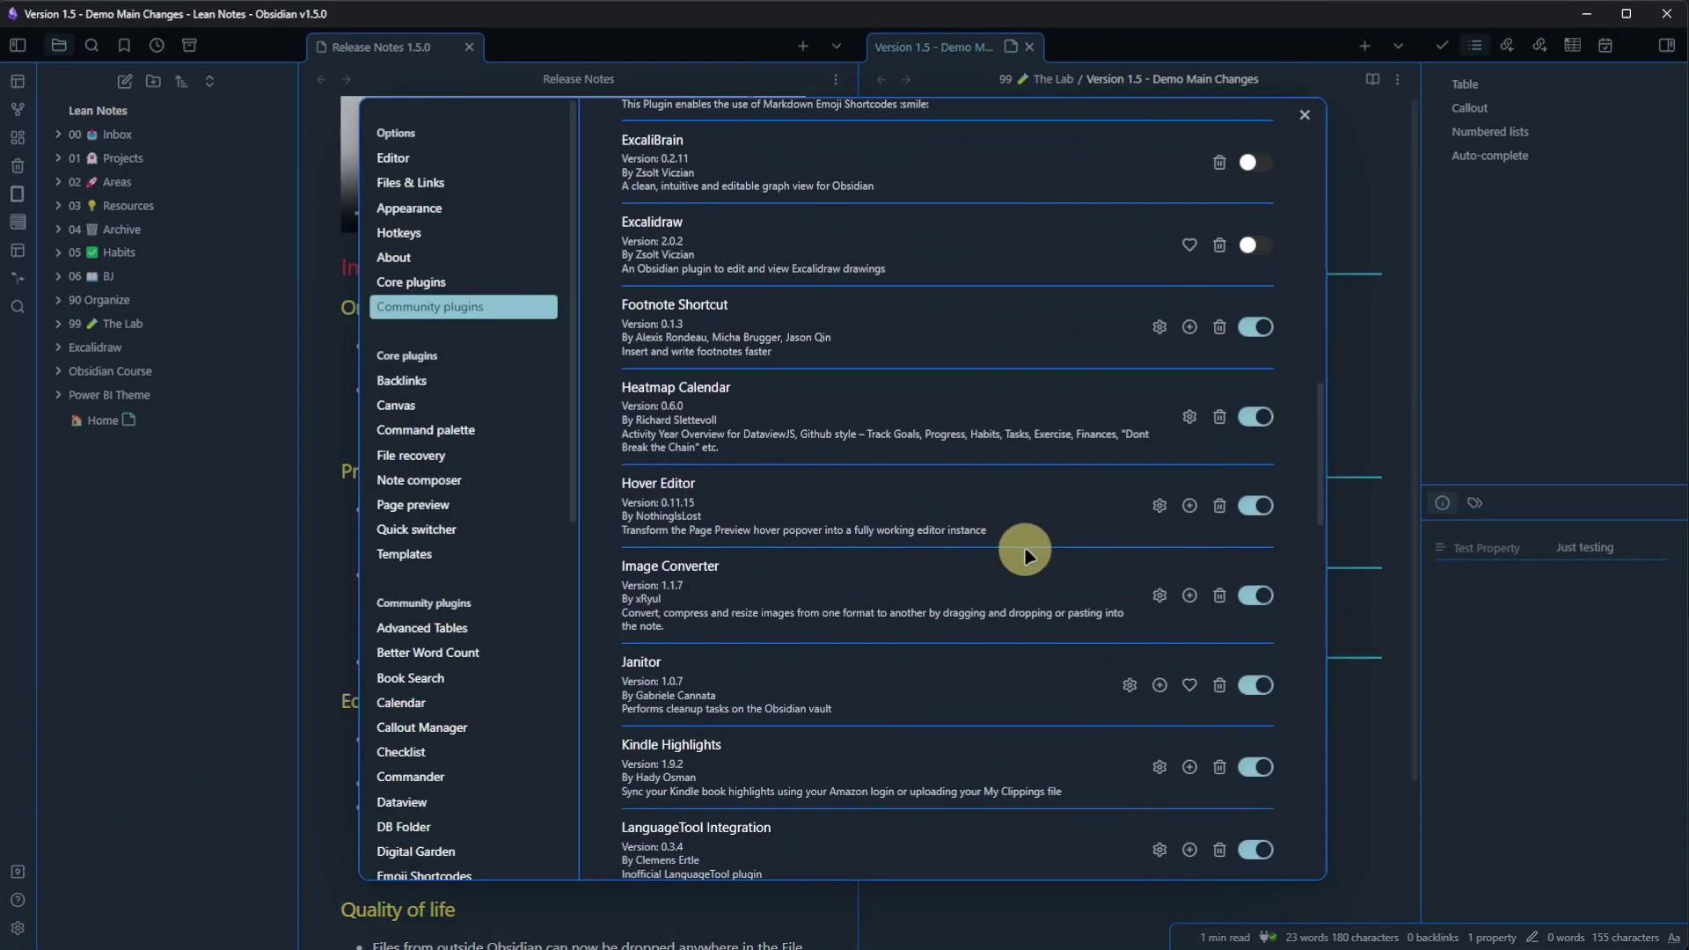
scroll(1054, 551, down, 2)
click(1253, 499)
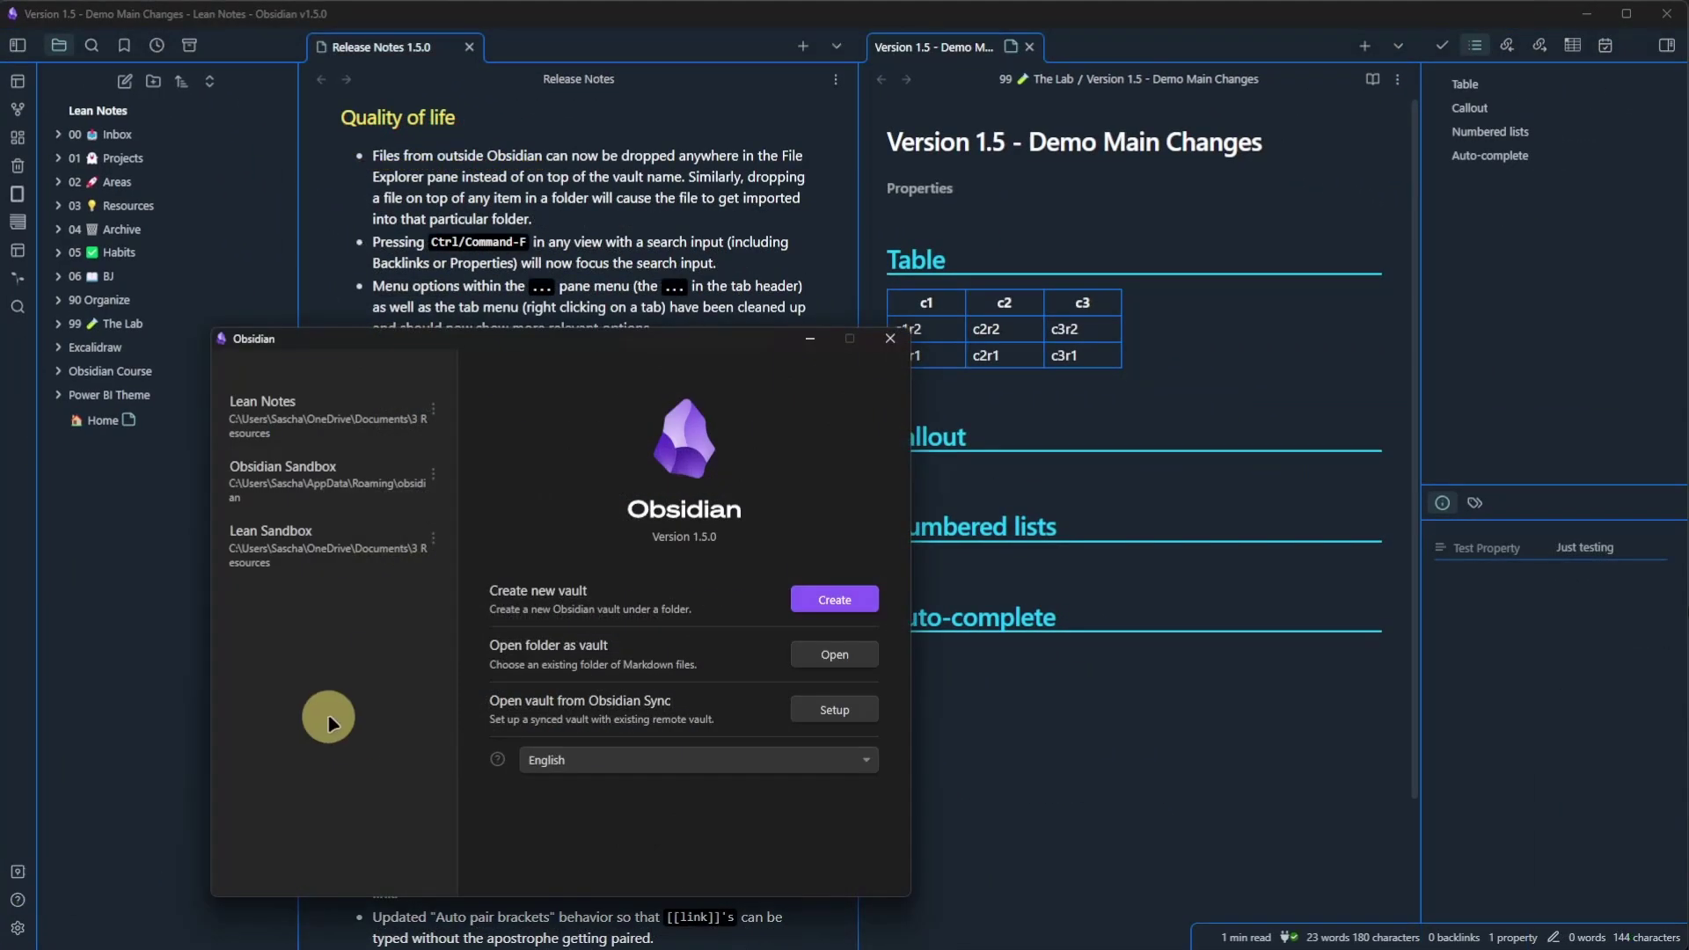
Create a new local vault named 'temp' in a chosen folder.
click(814, 600)
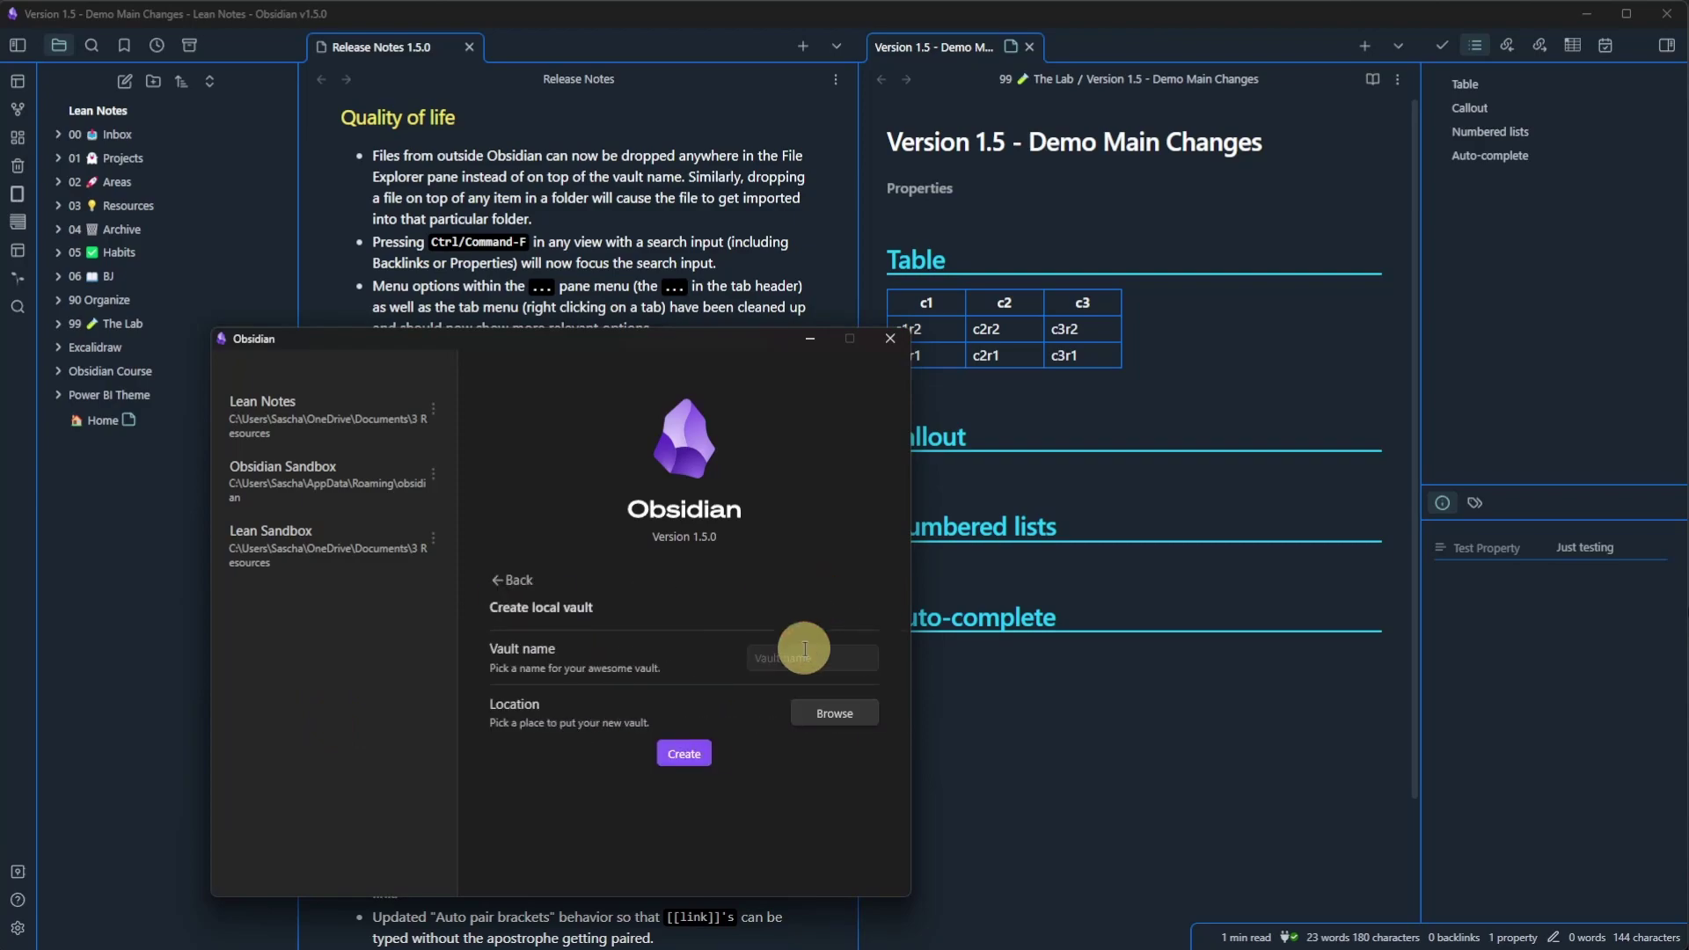
click(803, 656)
text(temp)
click(831, 708)
click(328, 755)
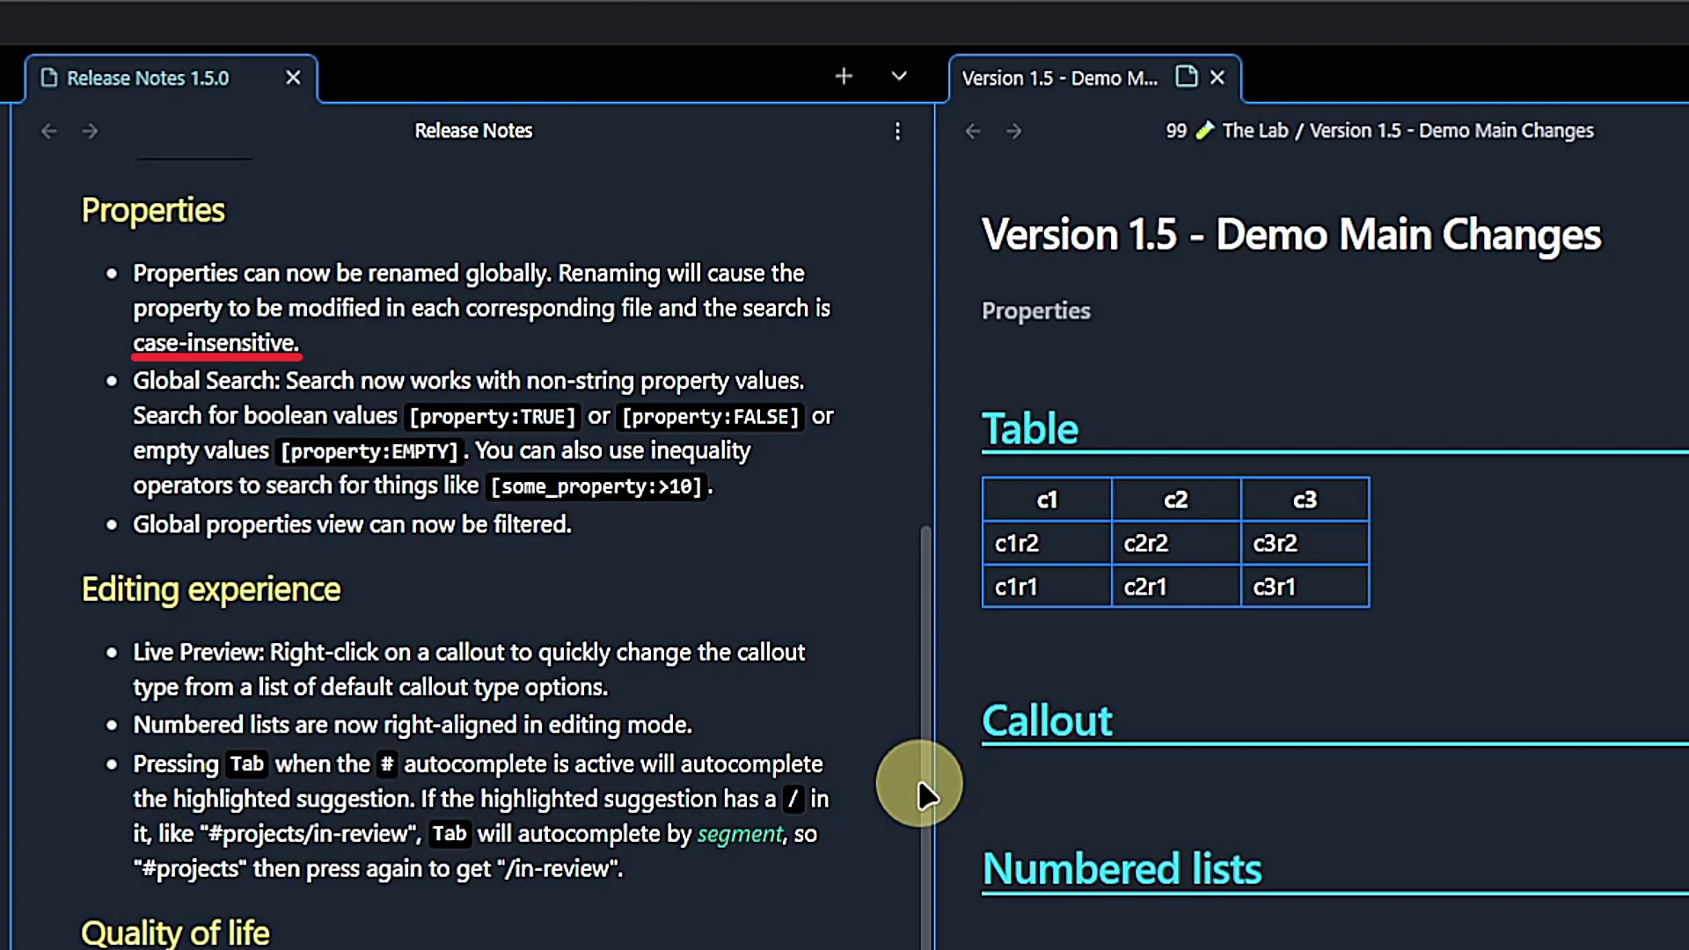
Filter All Properties for 'test', view the note's properties, then clear the filter.
click(189, 48)
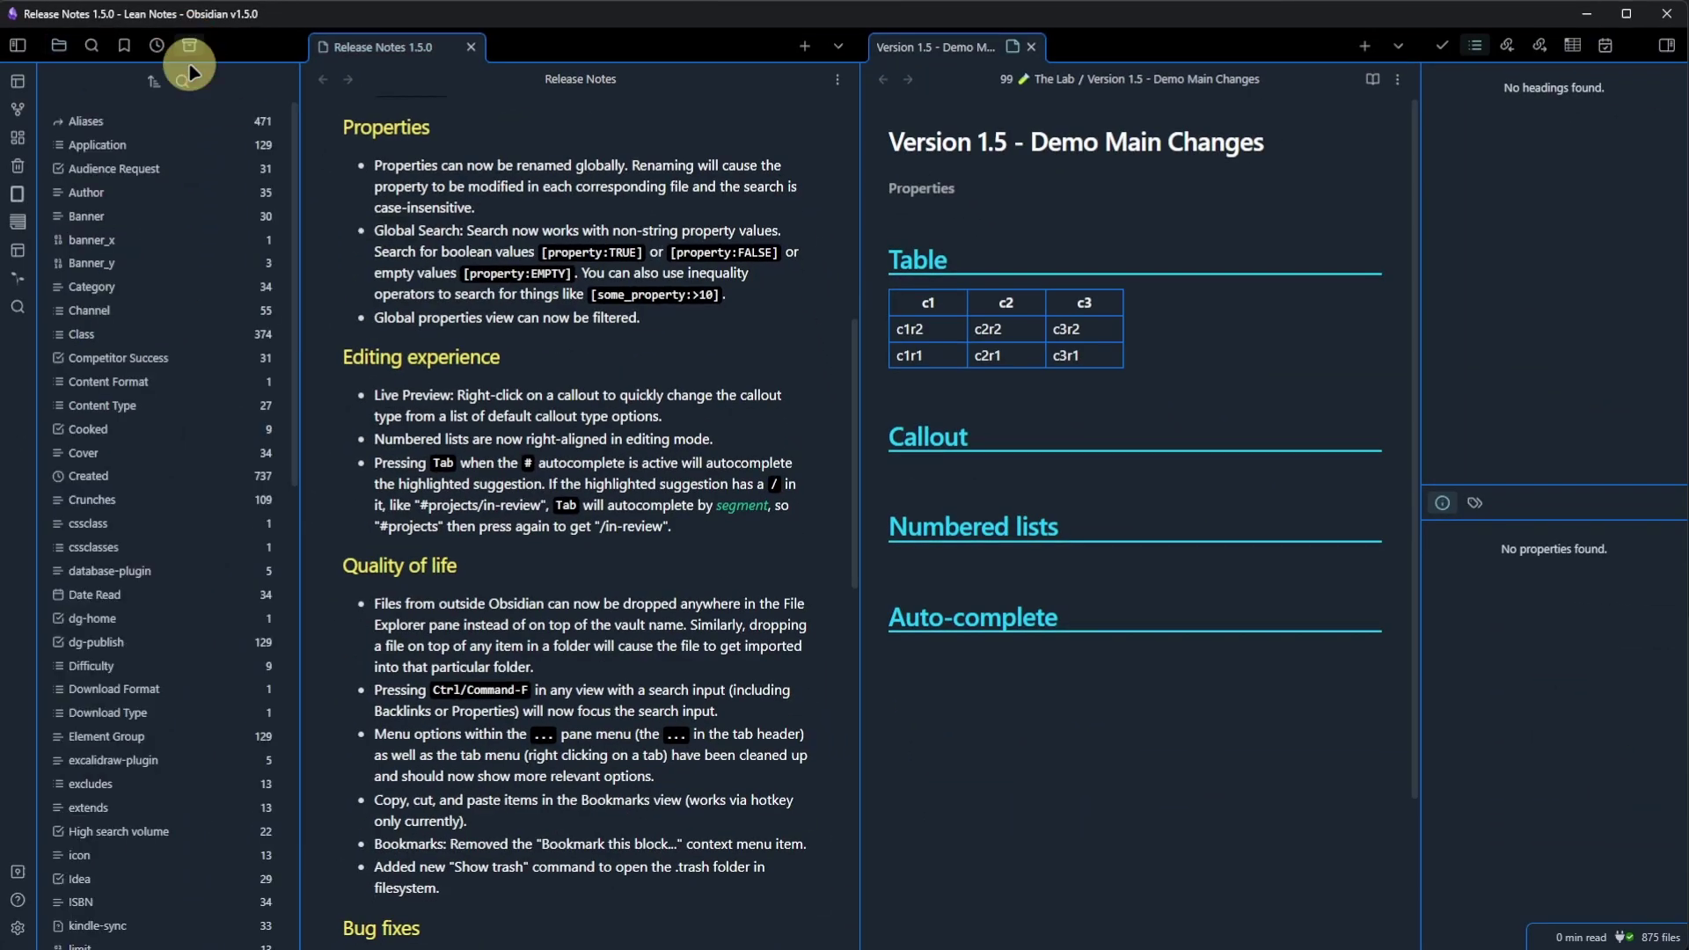
click(183, 81)
text(test)
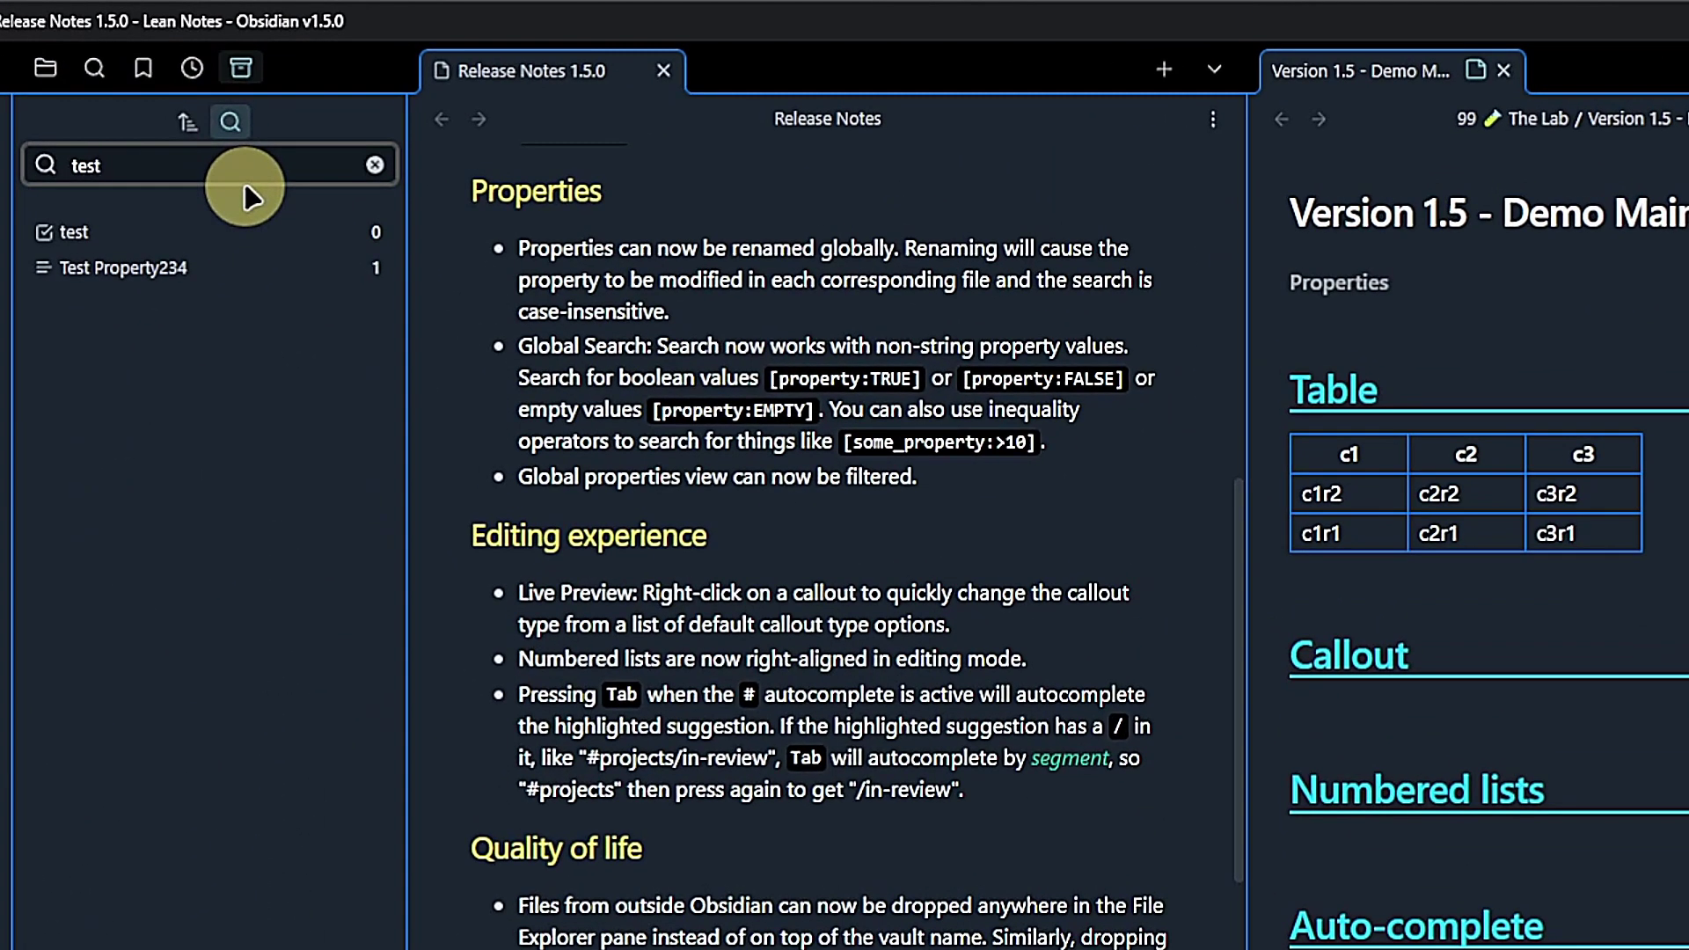
click(1367, 287)
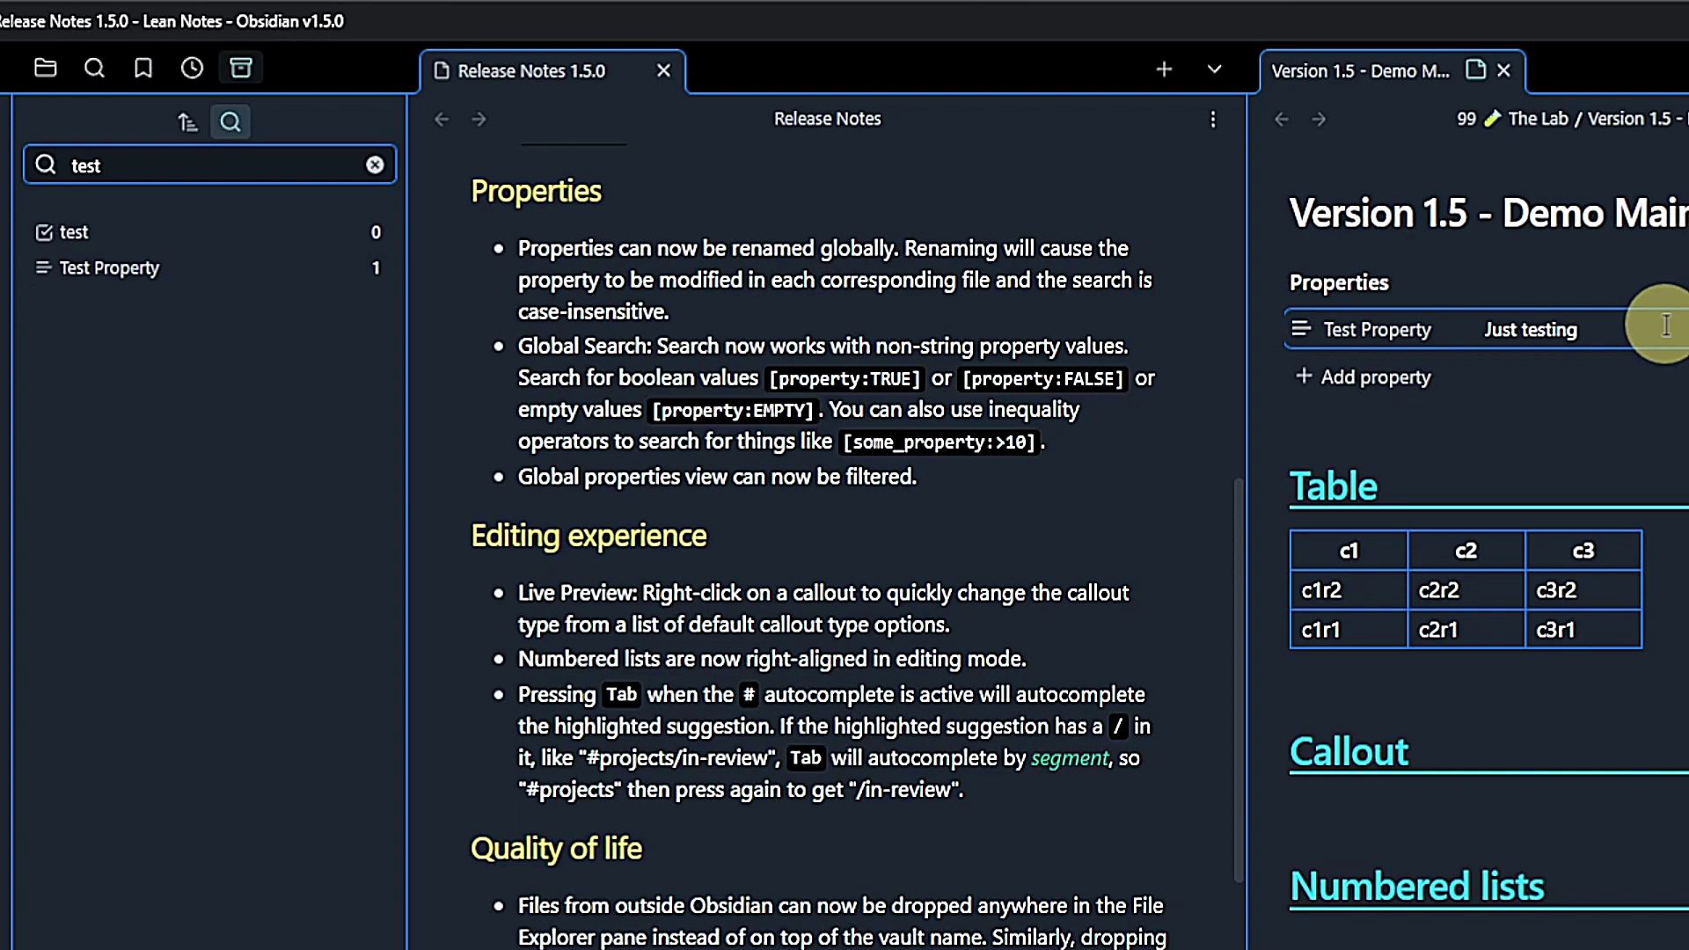
click(375, 167)
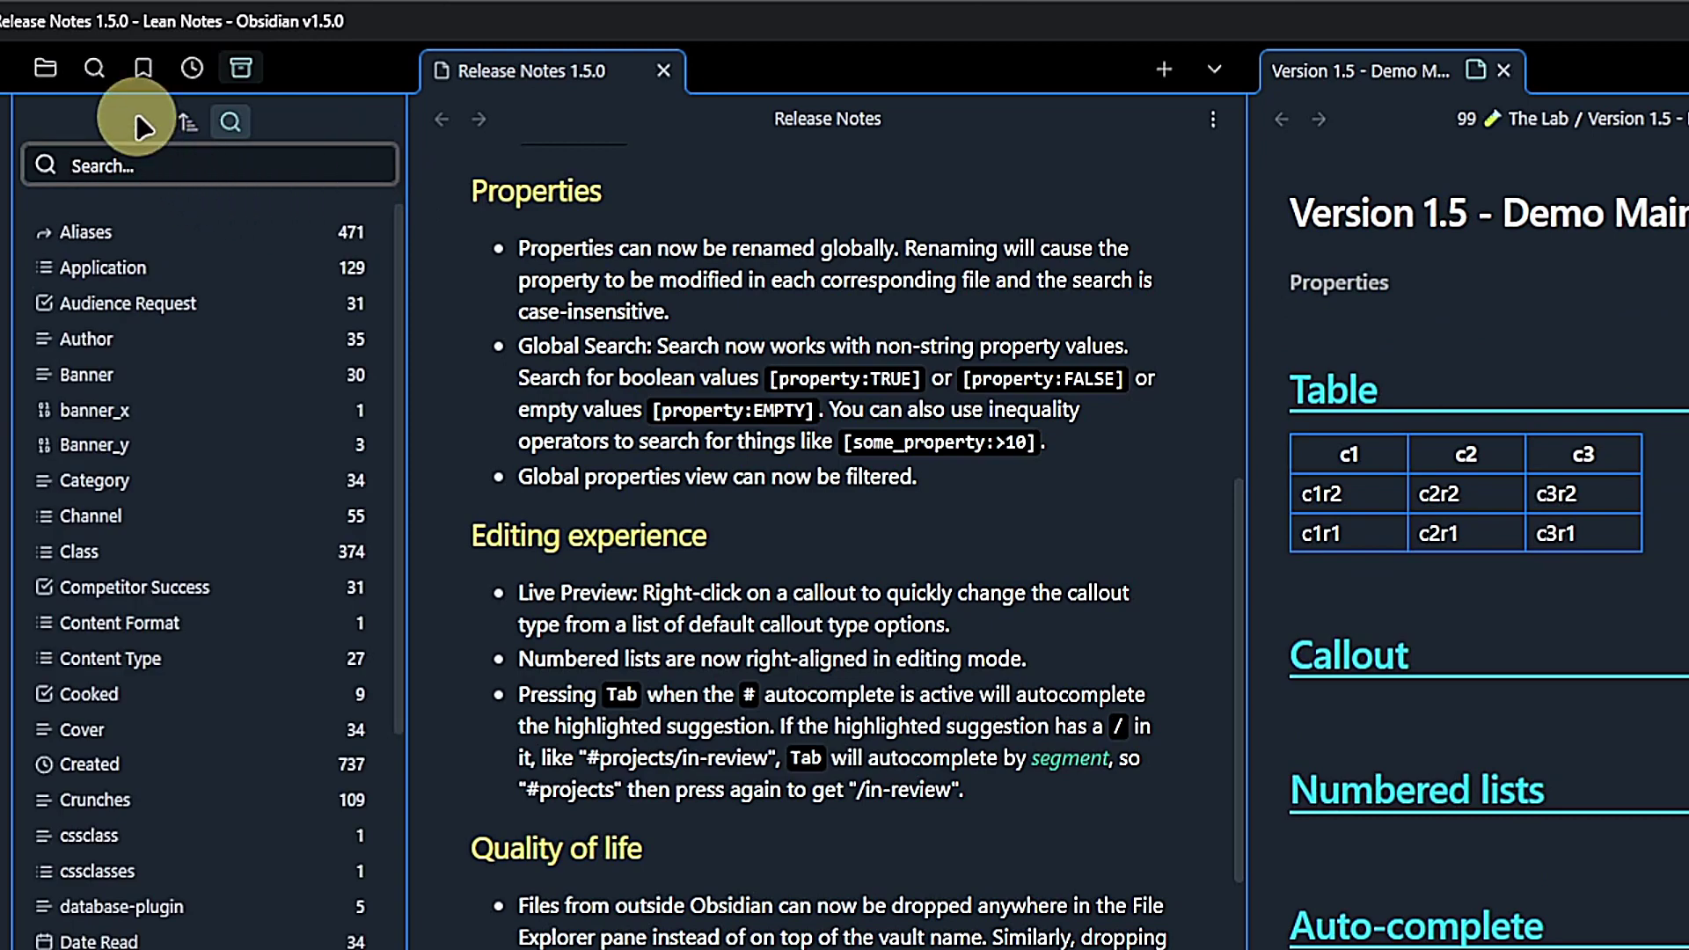
Search the vault with a property query for workout set to true.
click(95, 68)
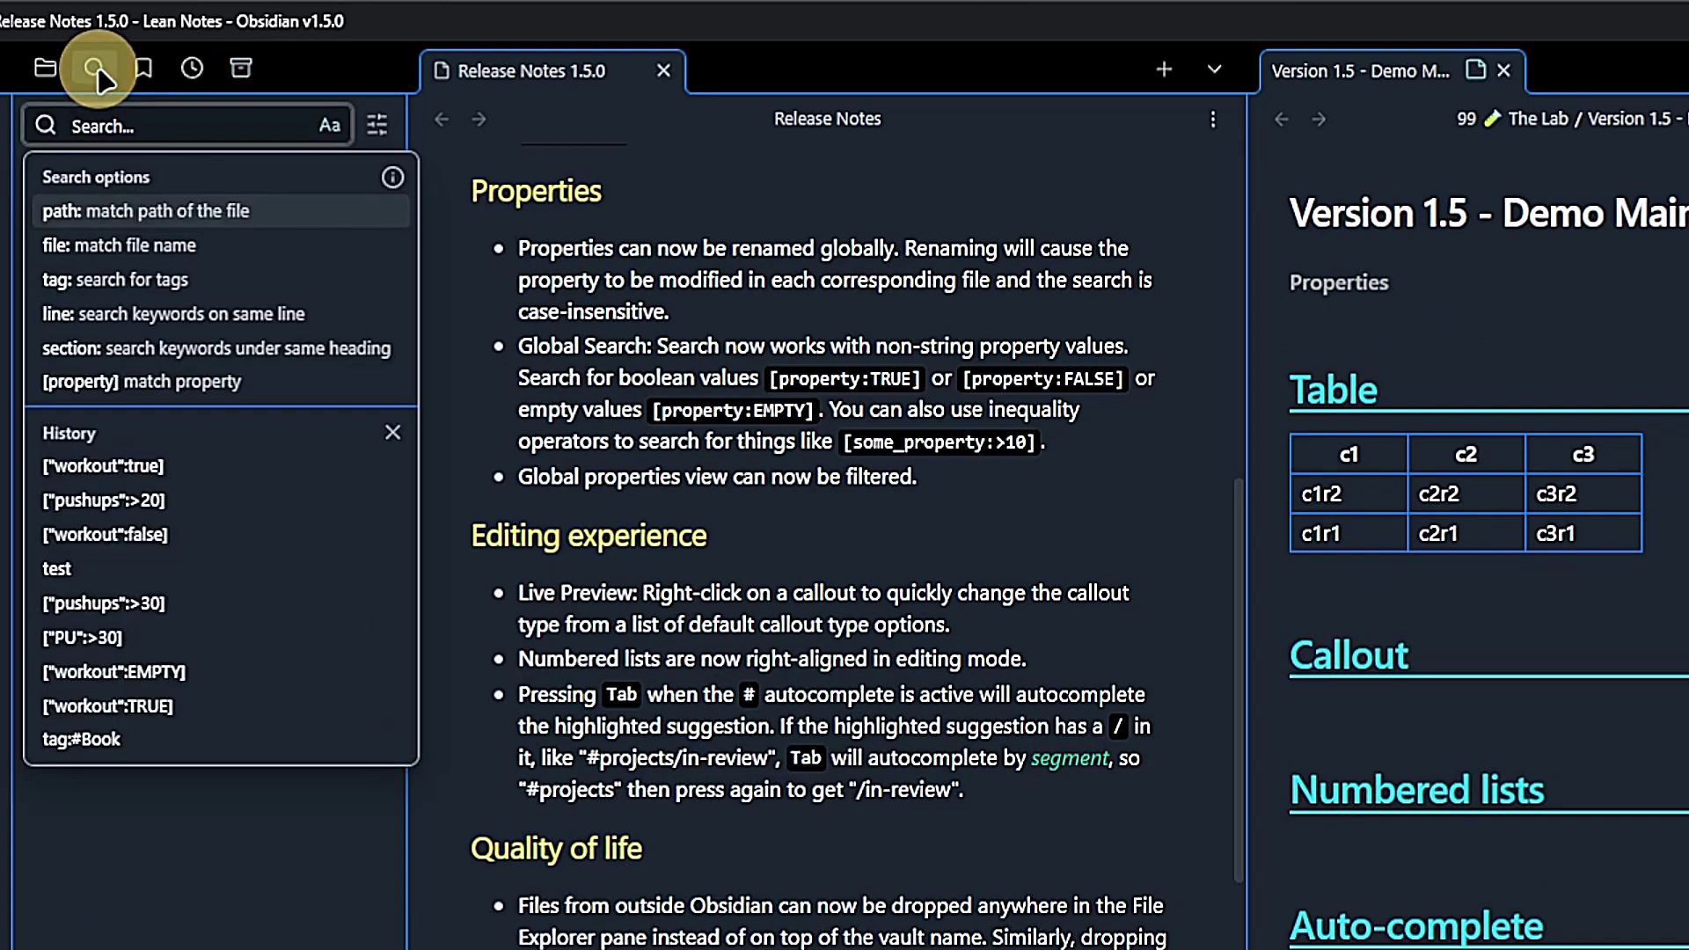
click(227, 371)
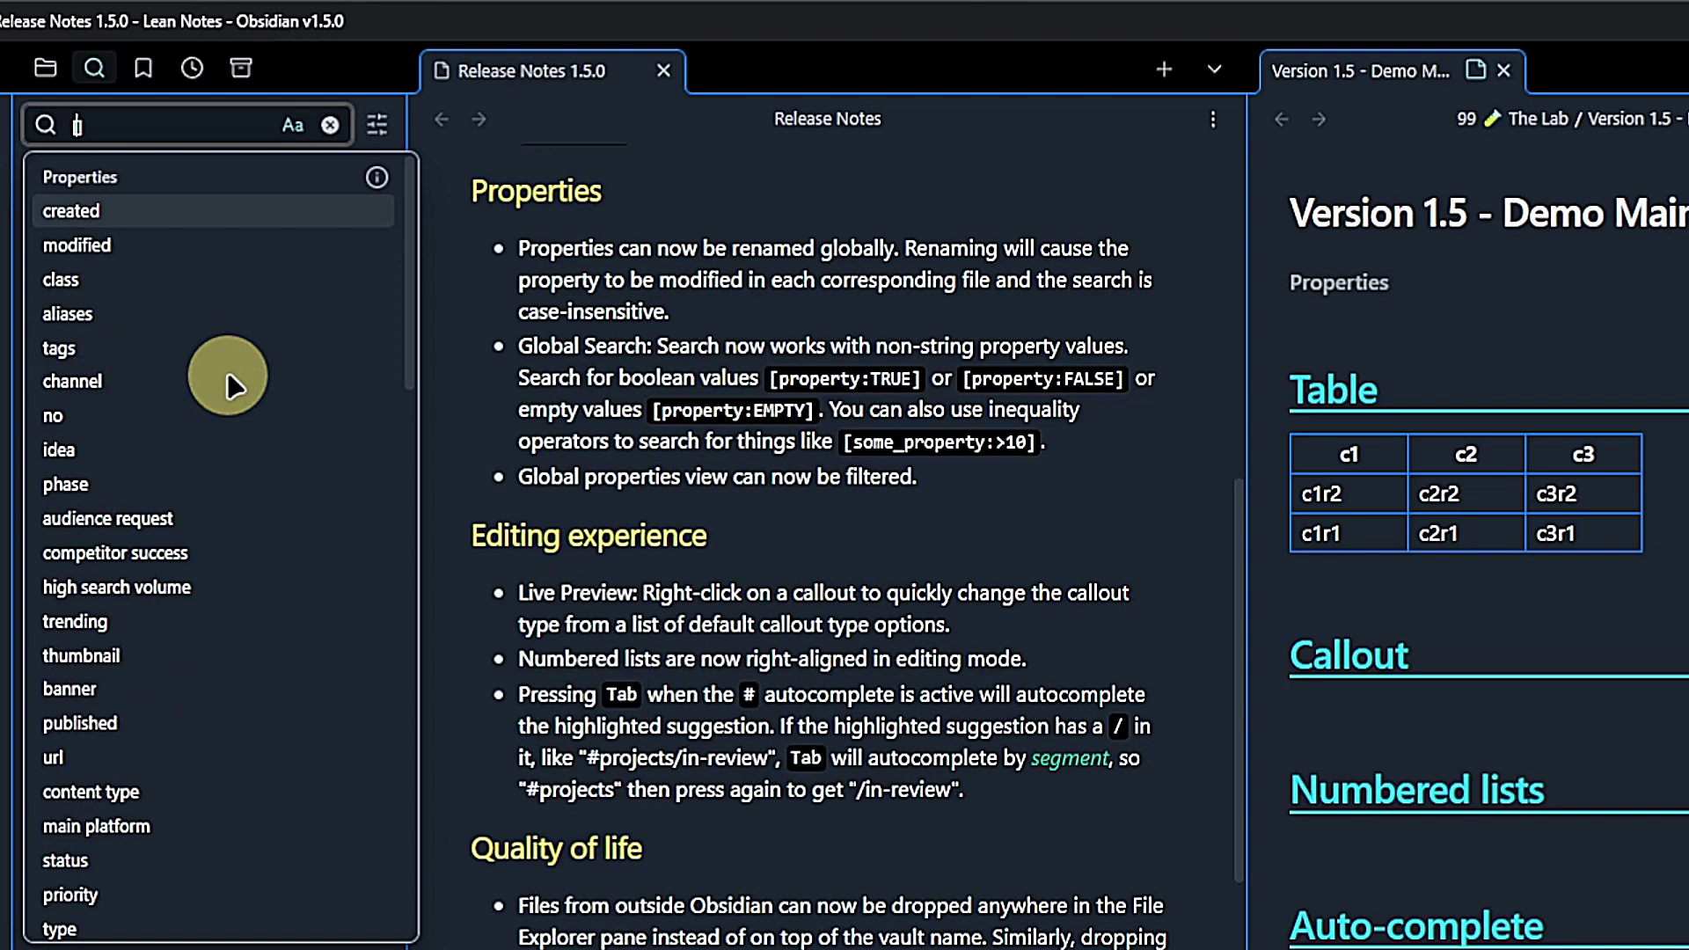
text(workout)
key(Return)
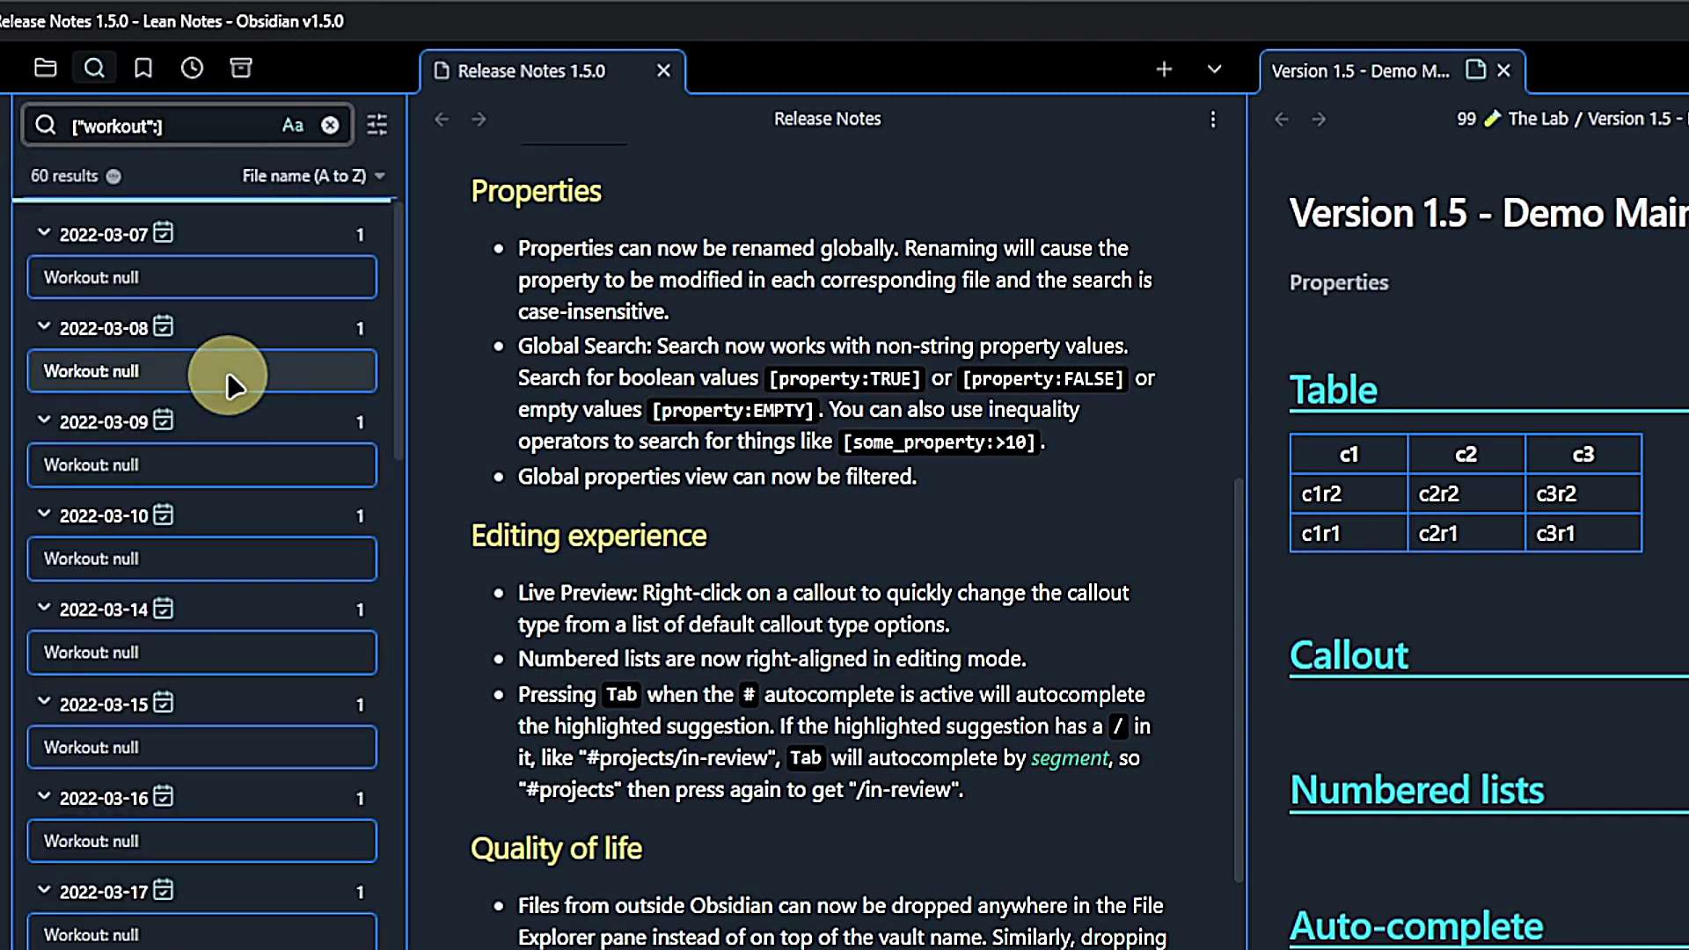
text(true)
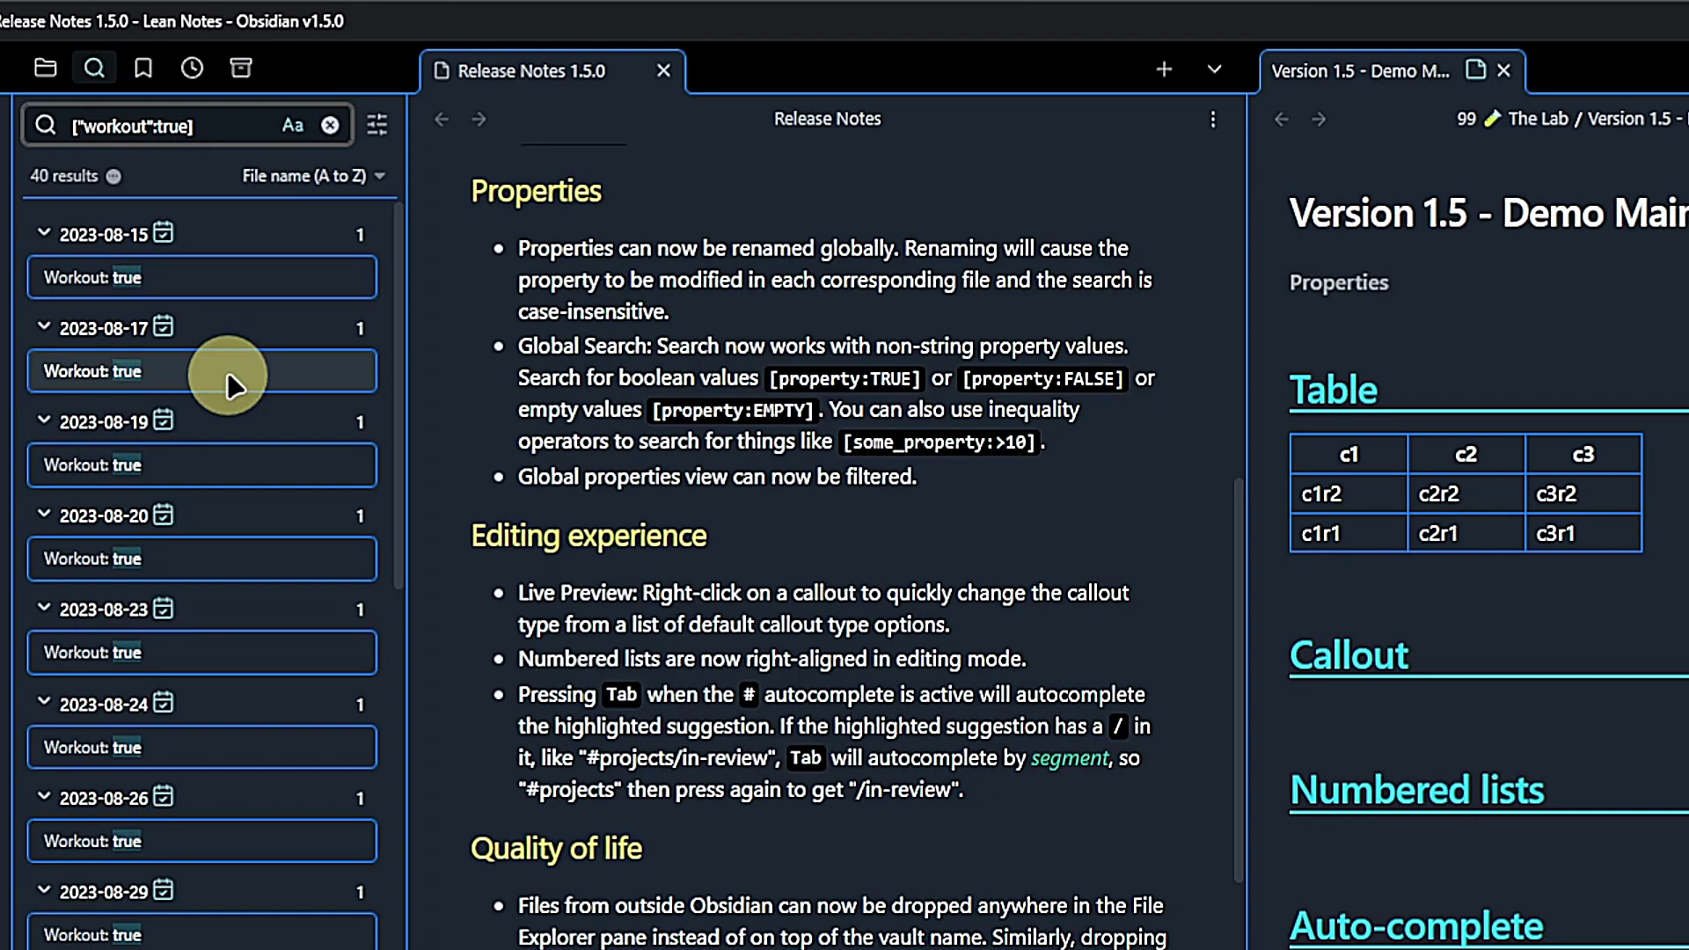
Replace the query with ["pushups":>20] to list notes with more than 20 pushups.
key(ctrl+a)
key(BackSpace)
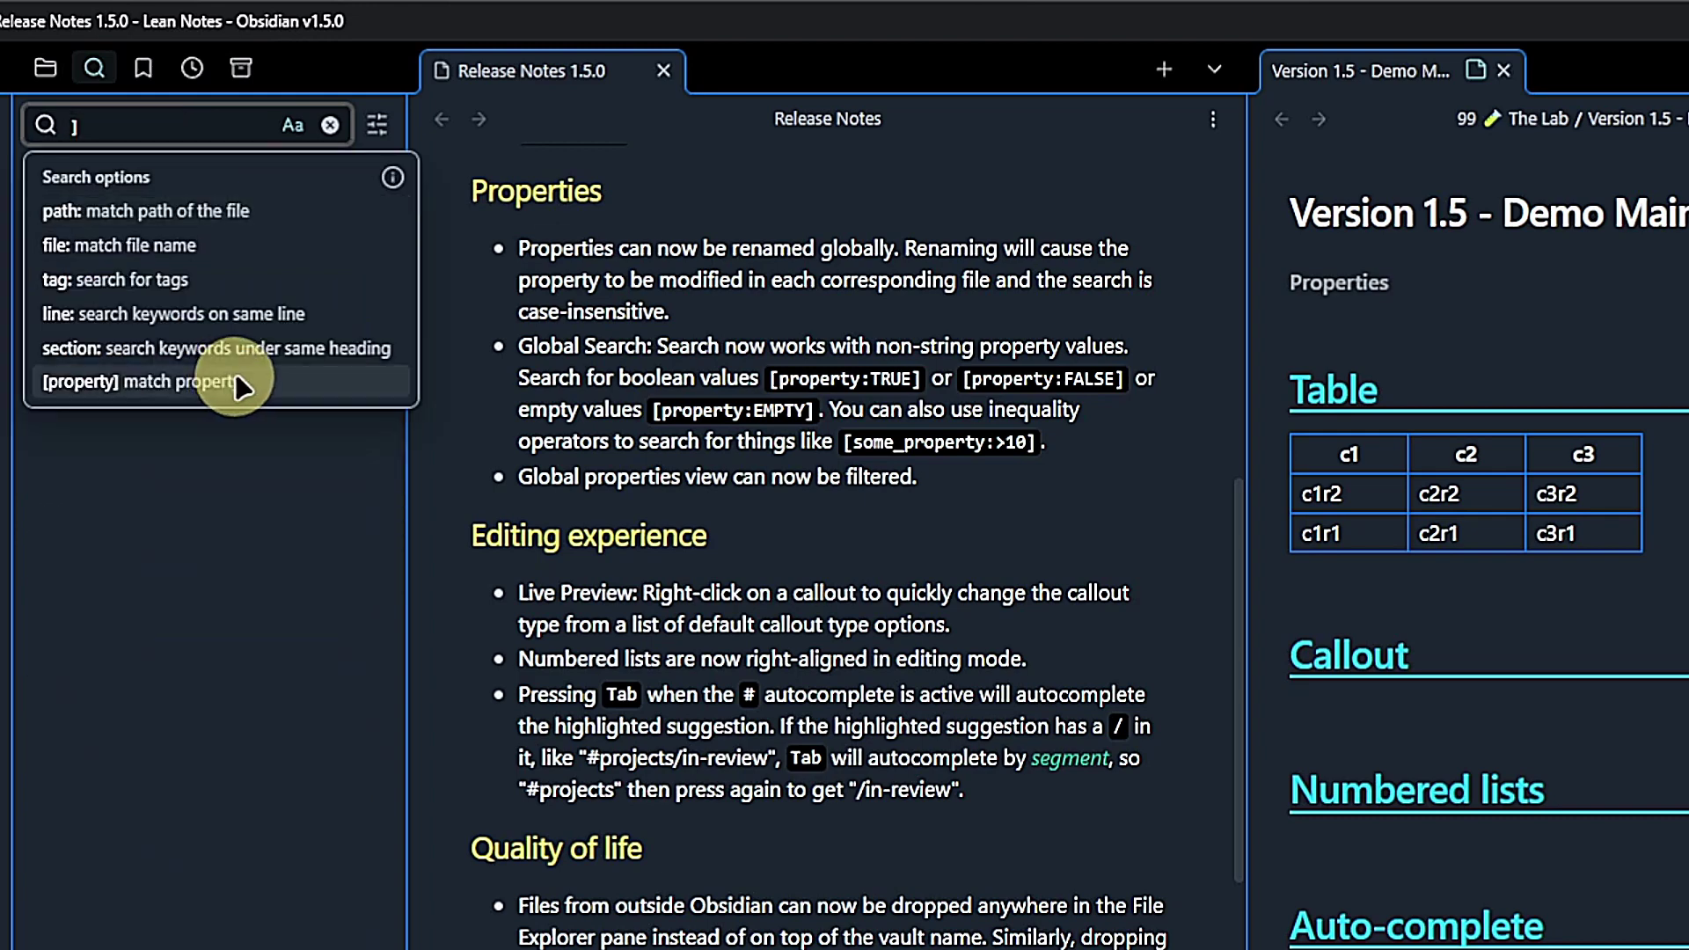
click(230, 373)
text(push)
key(Return)
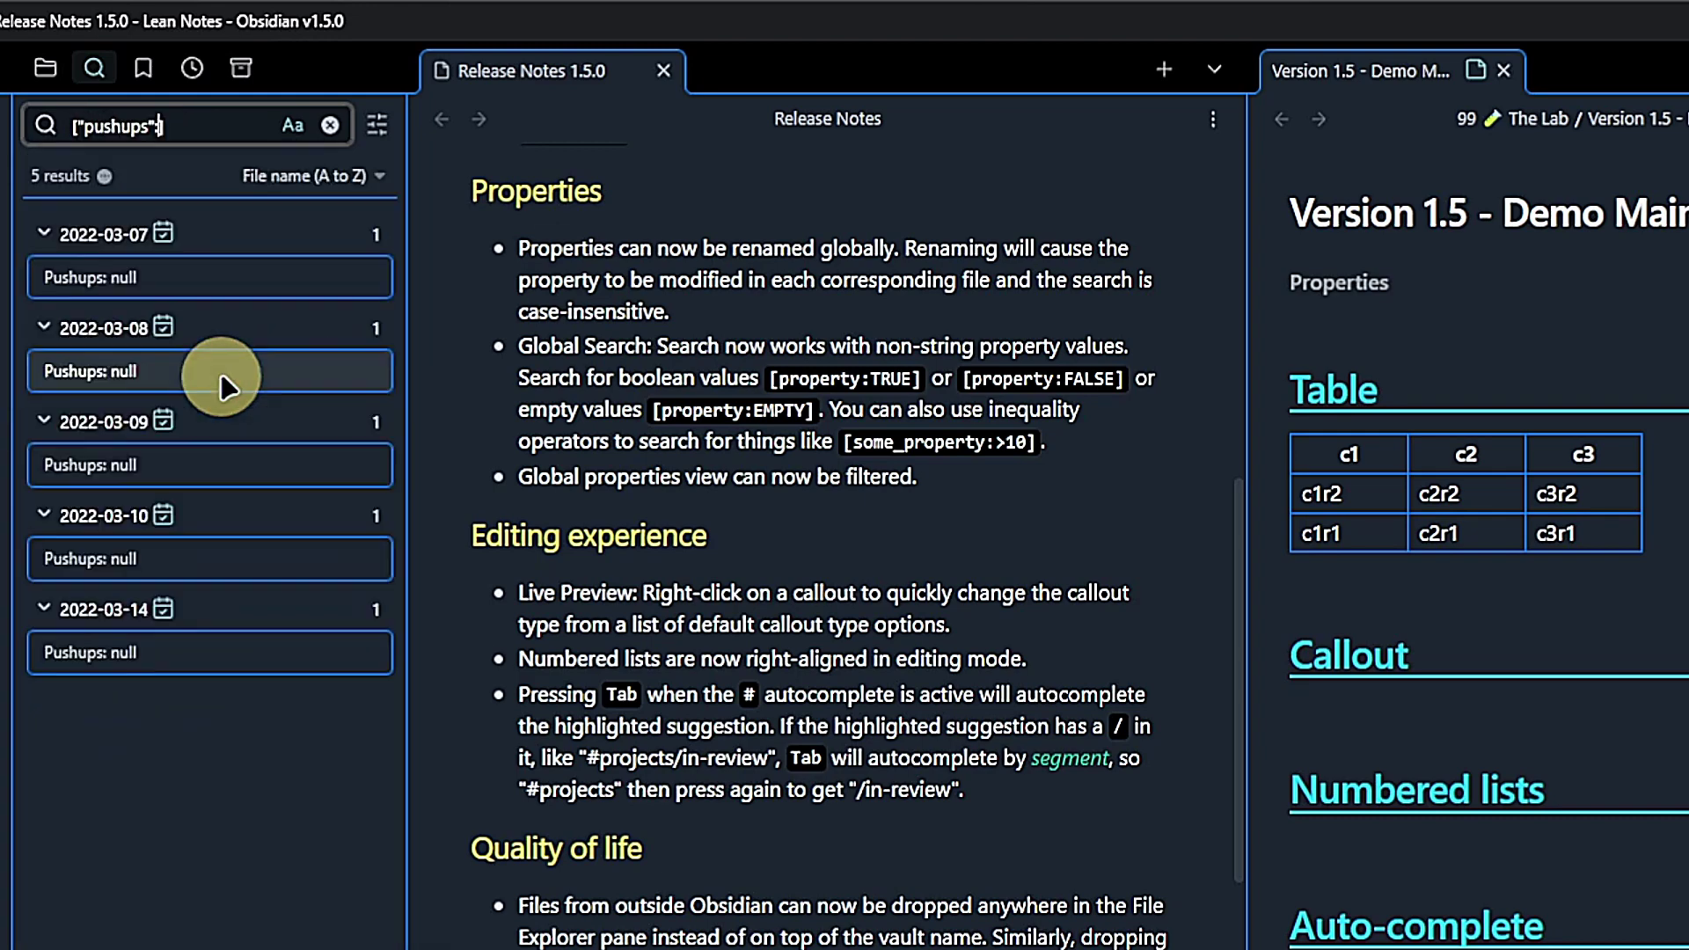
text(>20)
key(BackSpace)
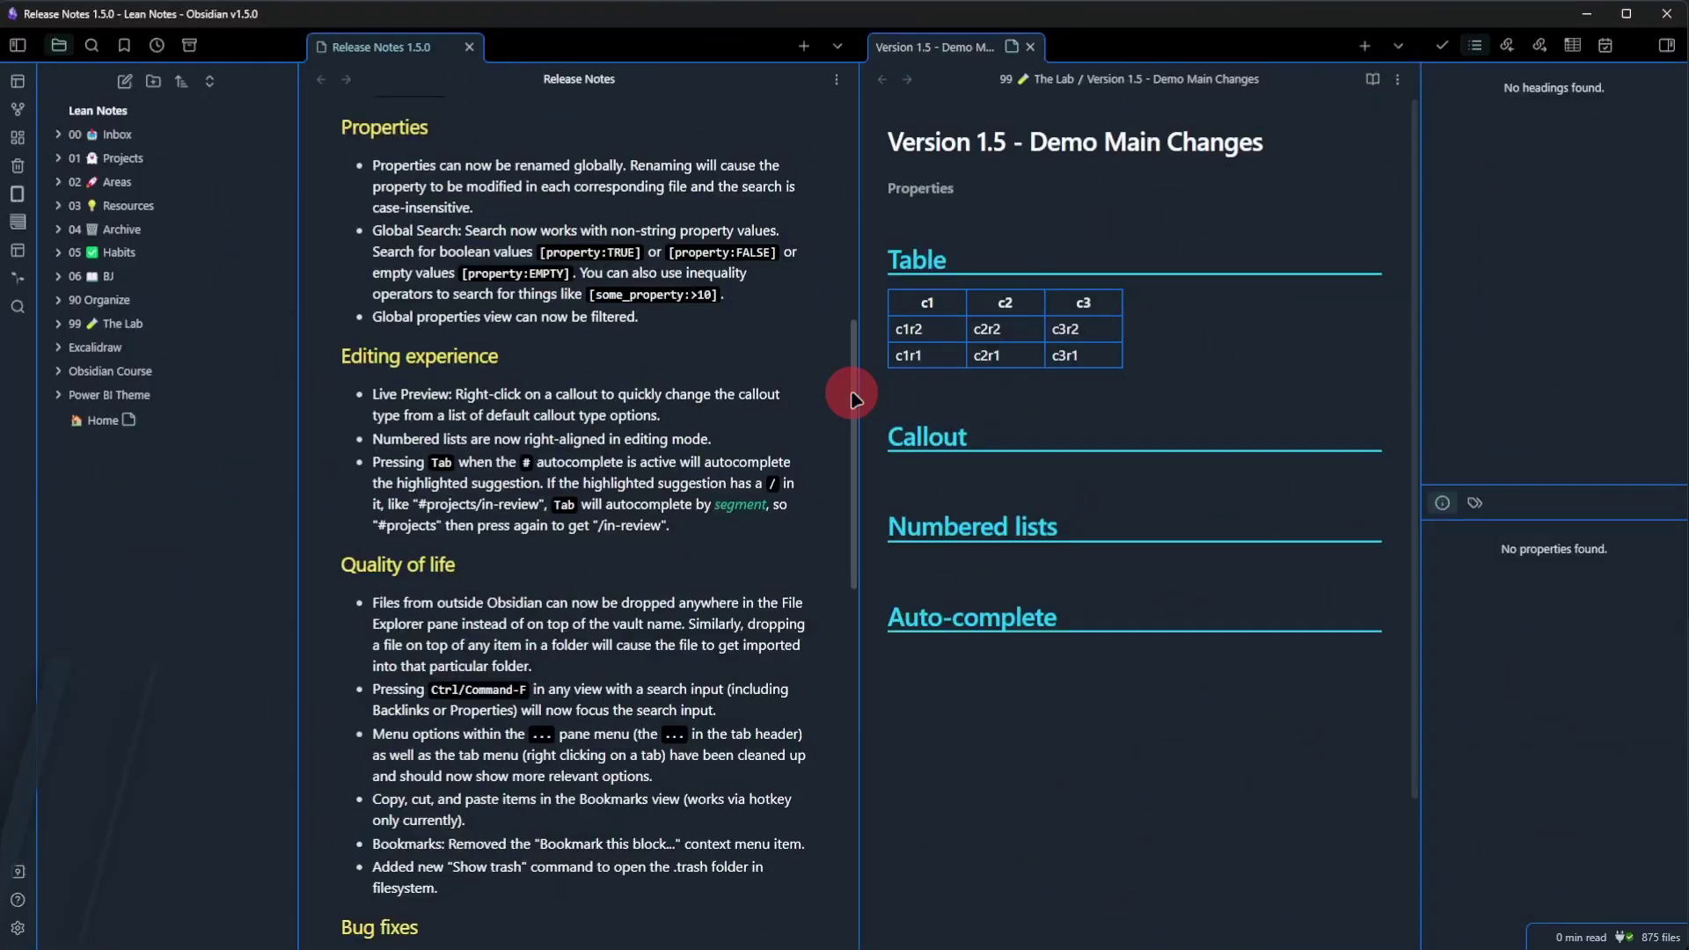
Insert a Bug callout titled 'a problem' reading 'this is not working' under Callout.
drag(1226, 575, 1226, 661)
drag(853, 445, 856, 475)
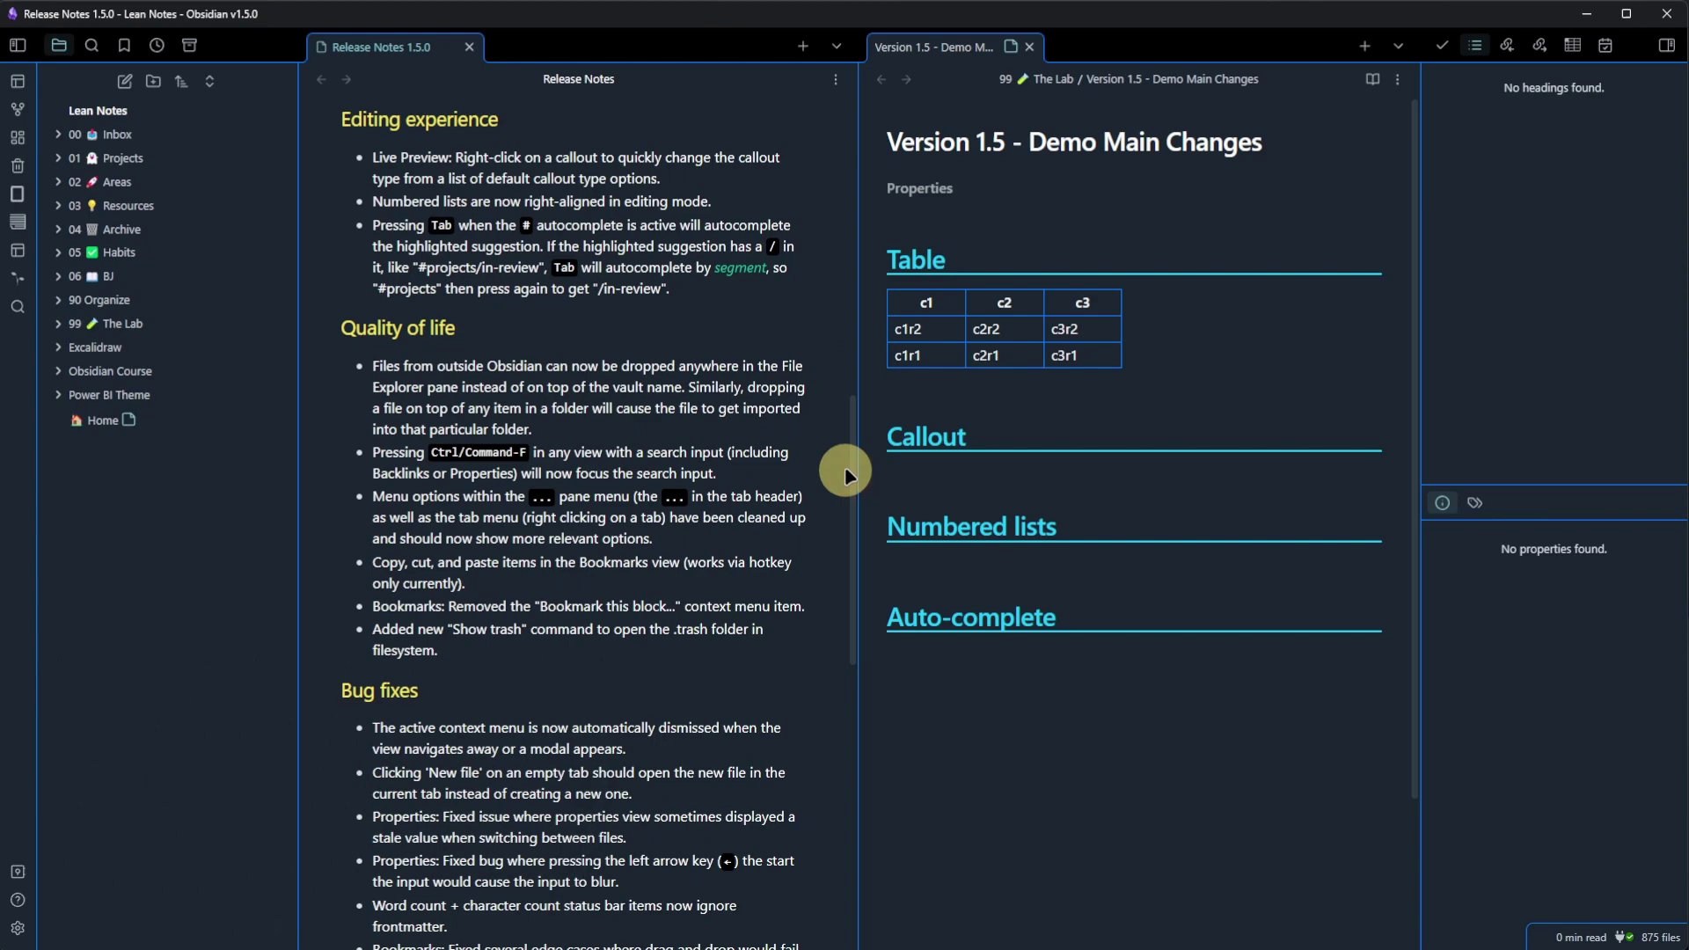
click(978, 472)
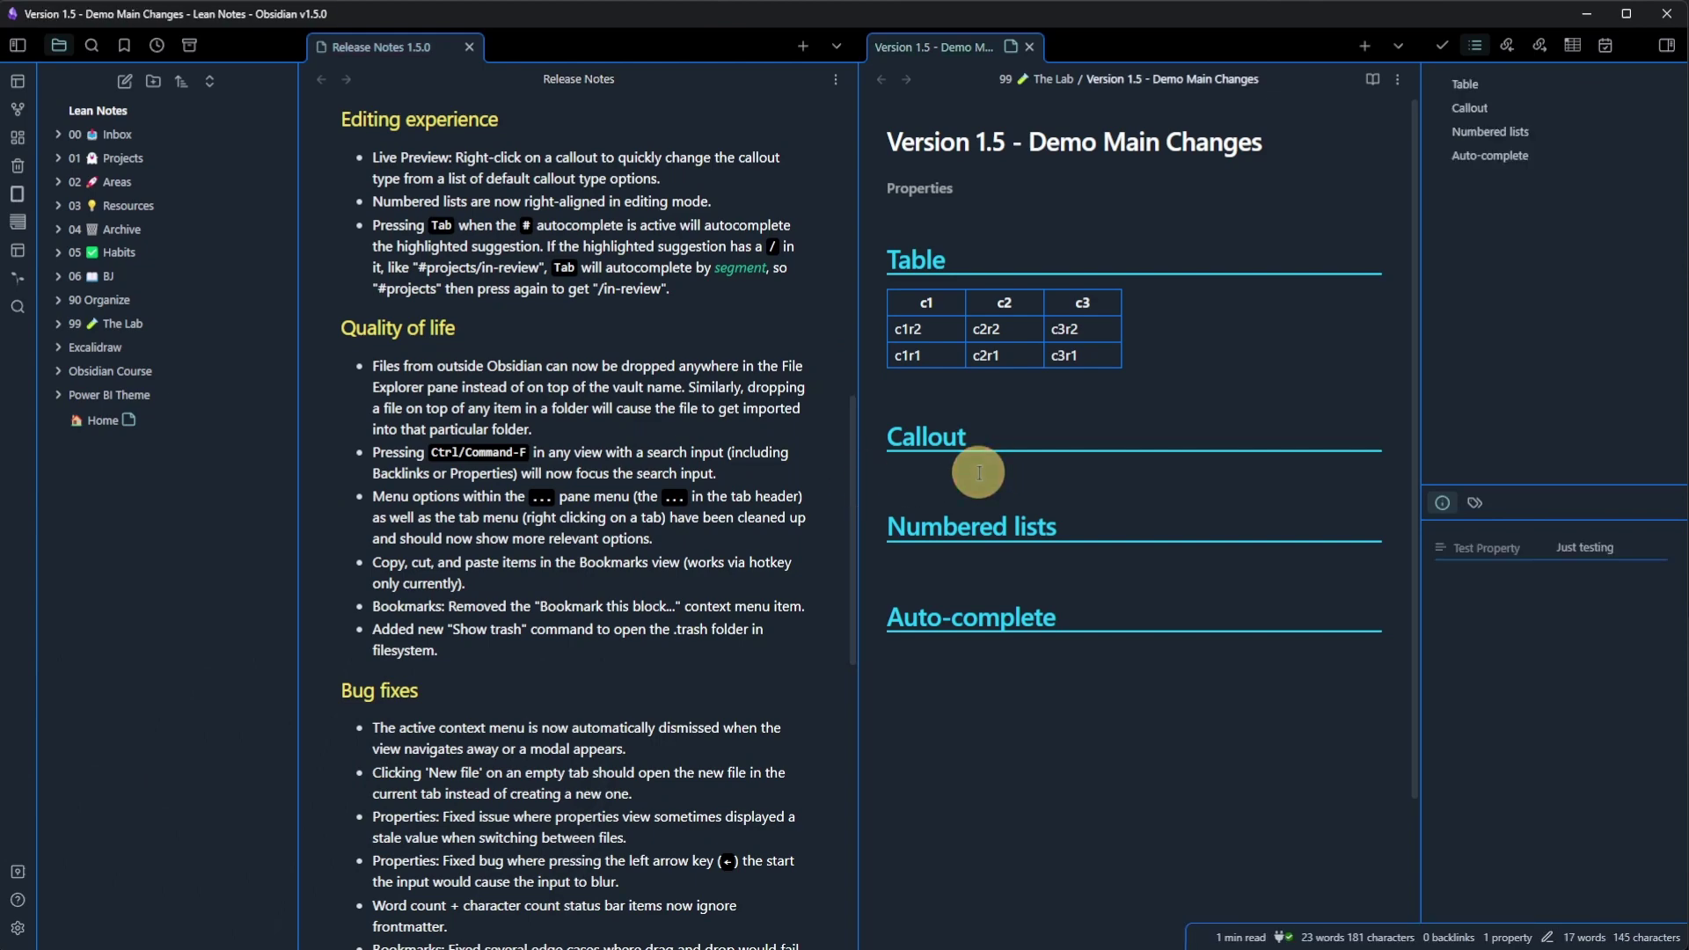
key(ctrl+shift+c)
text(bu)
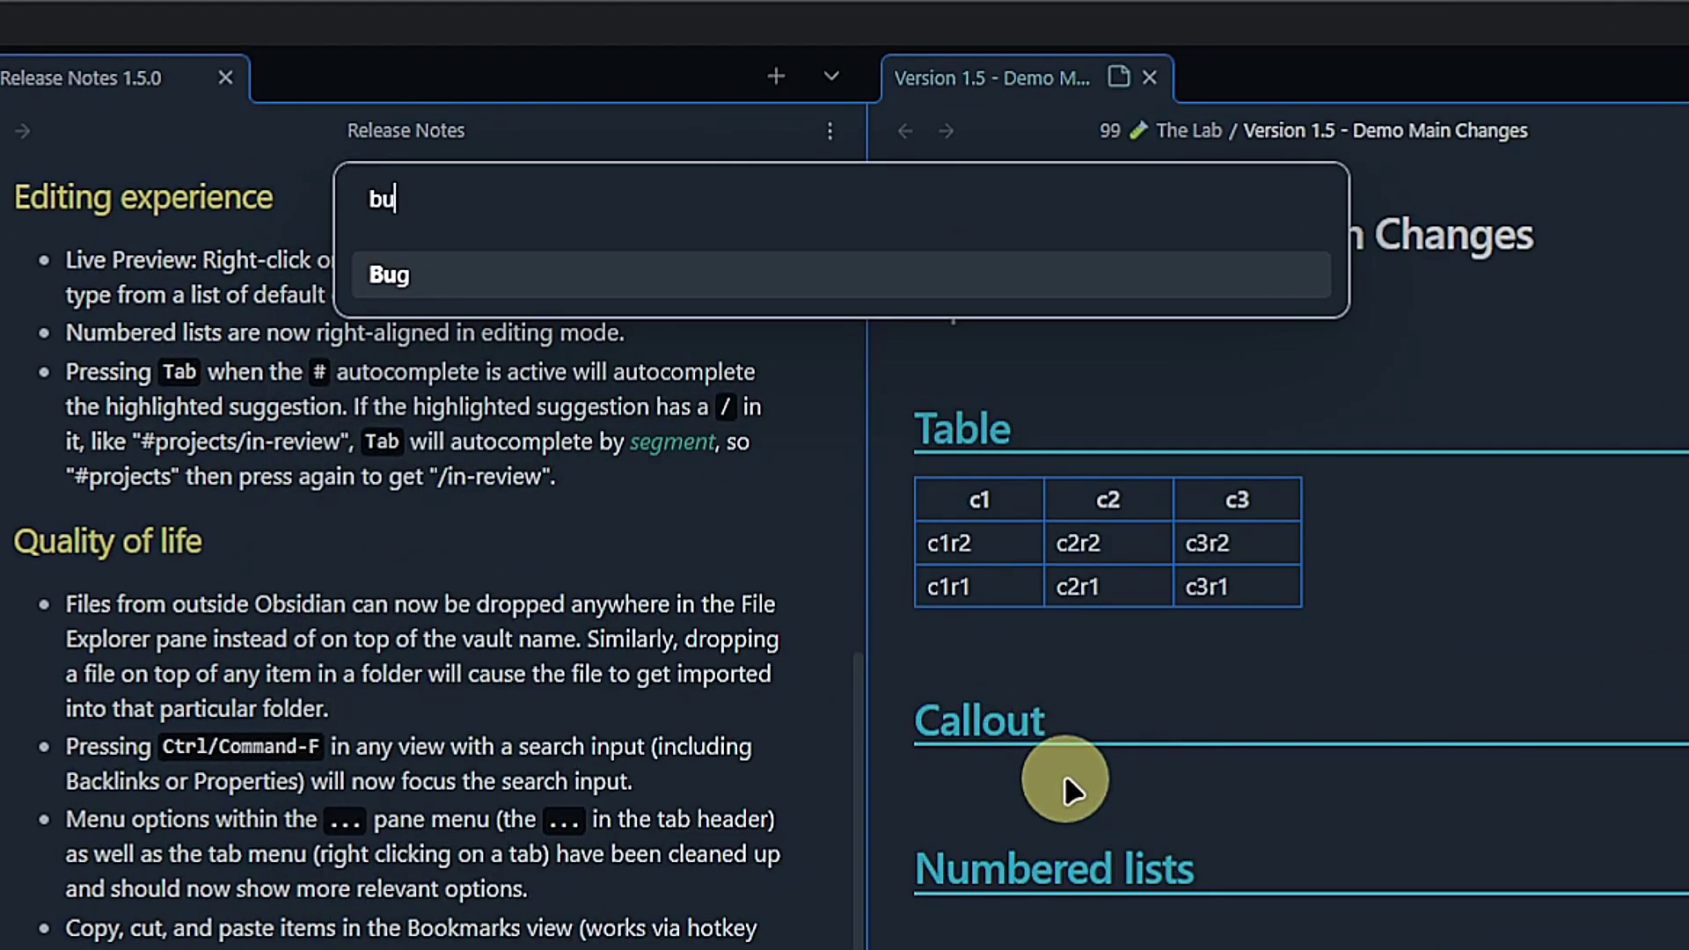
key(Return)
key(Return)
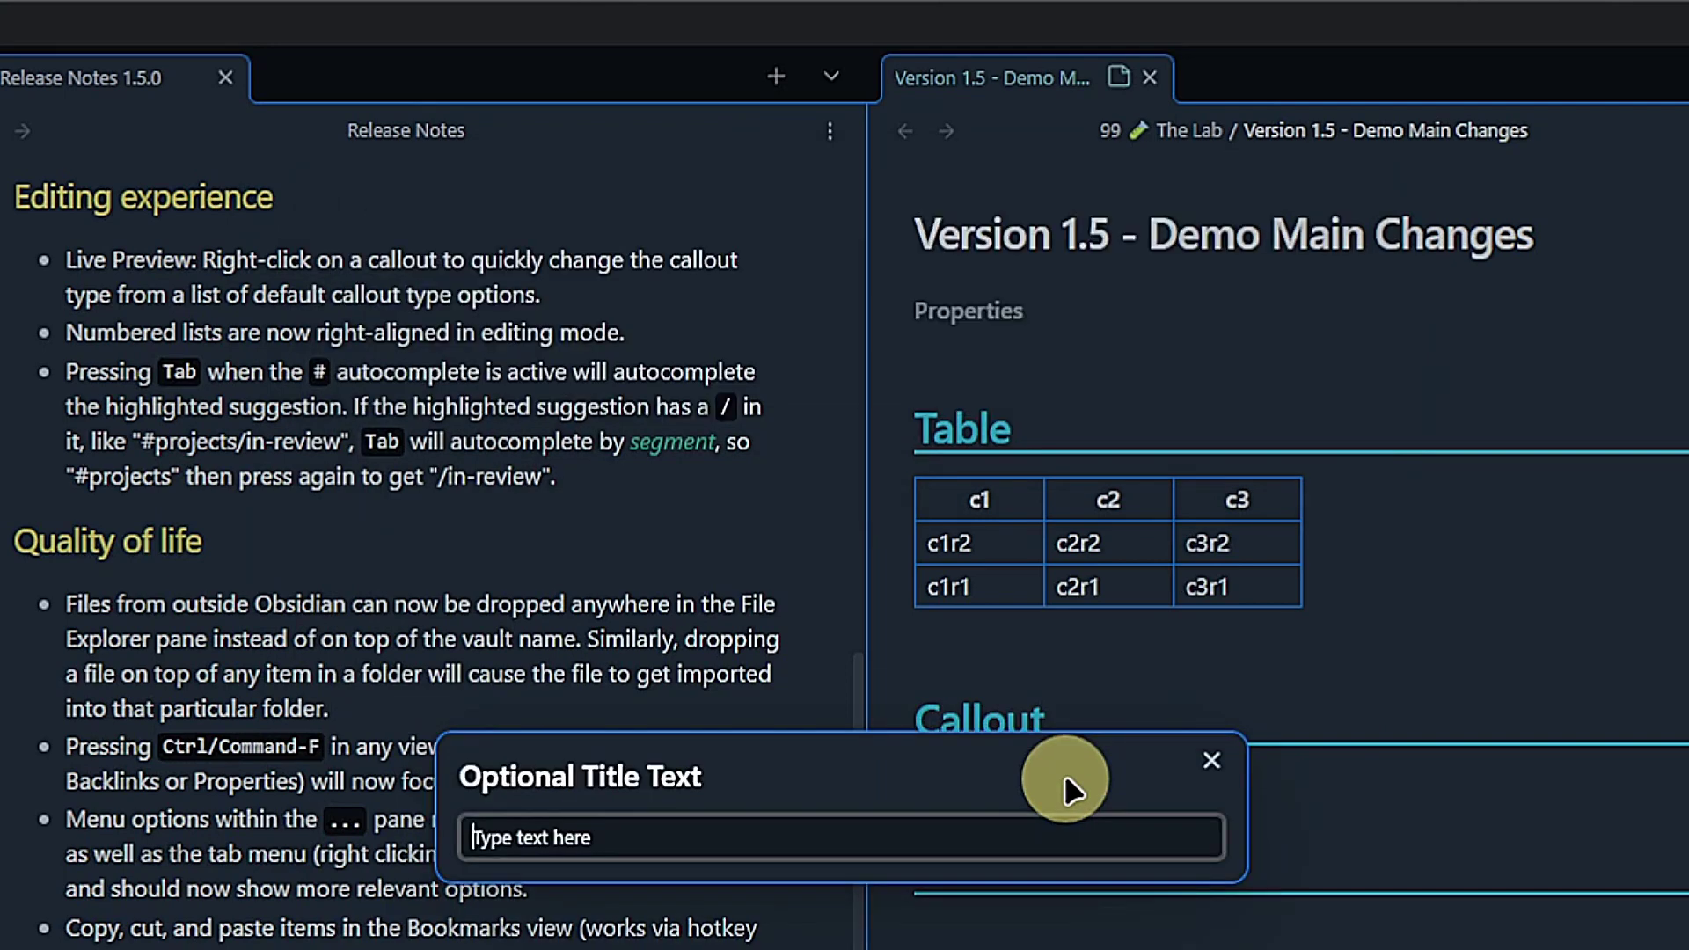
text(a)
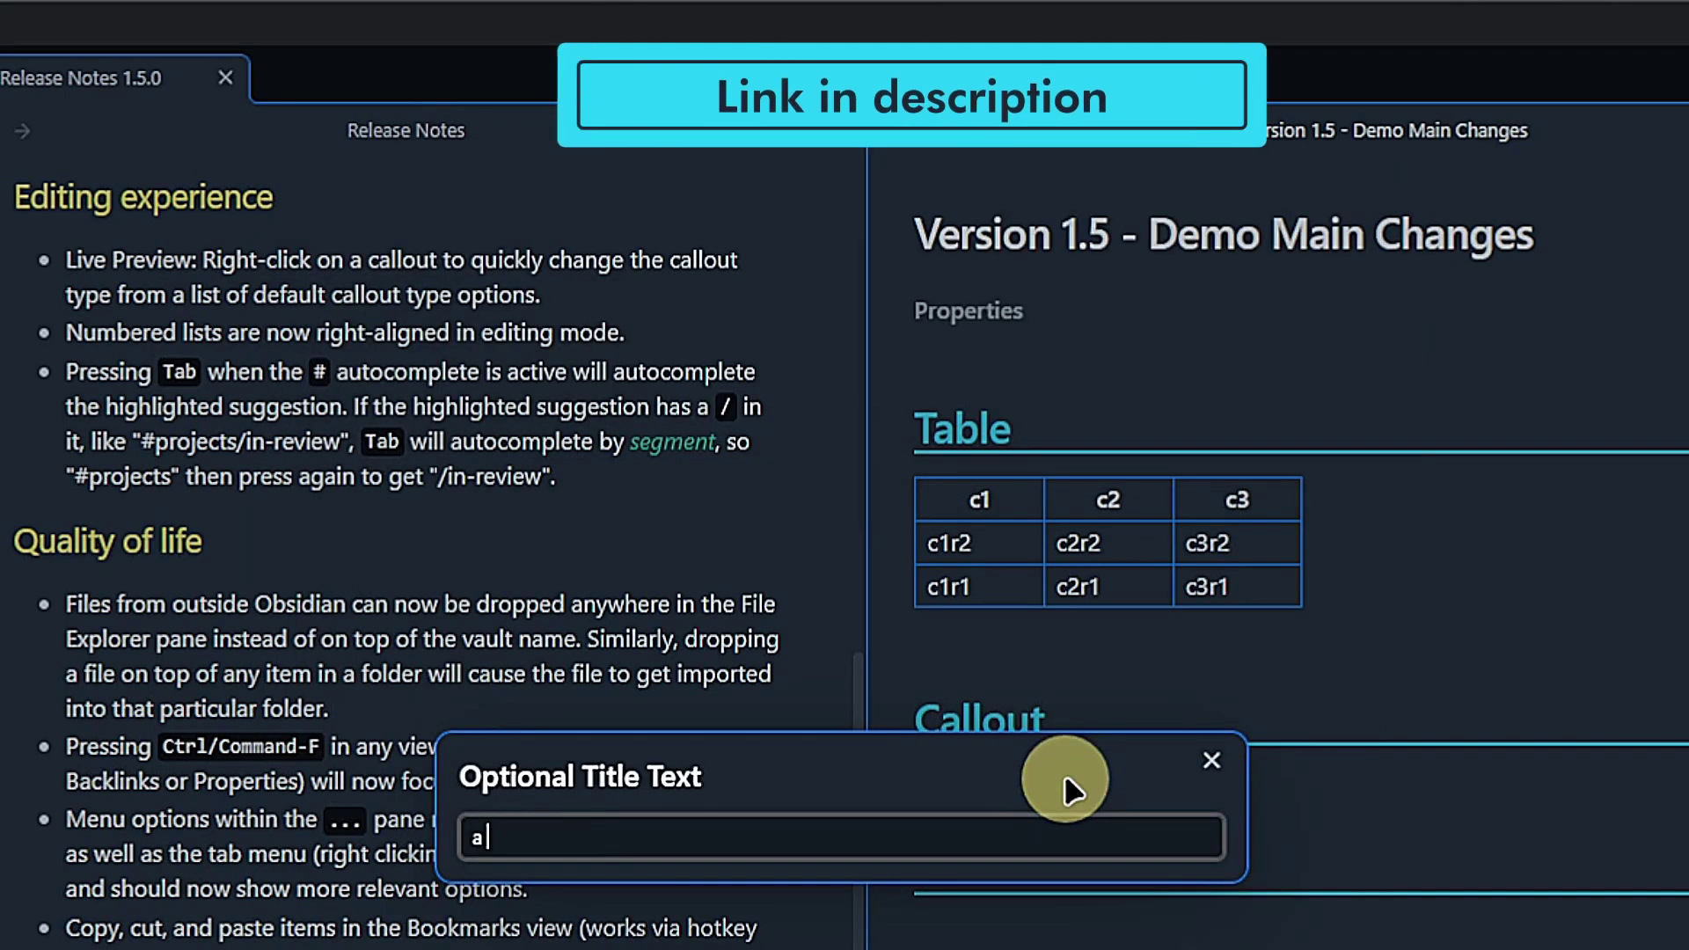
text( problem)
key(Return)
text(this is not wok)
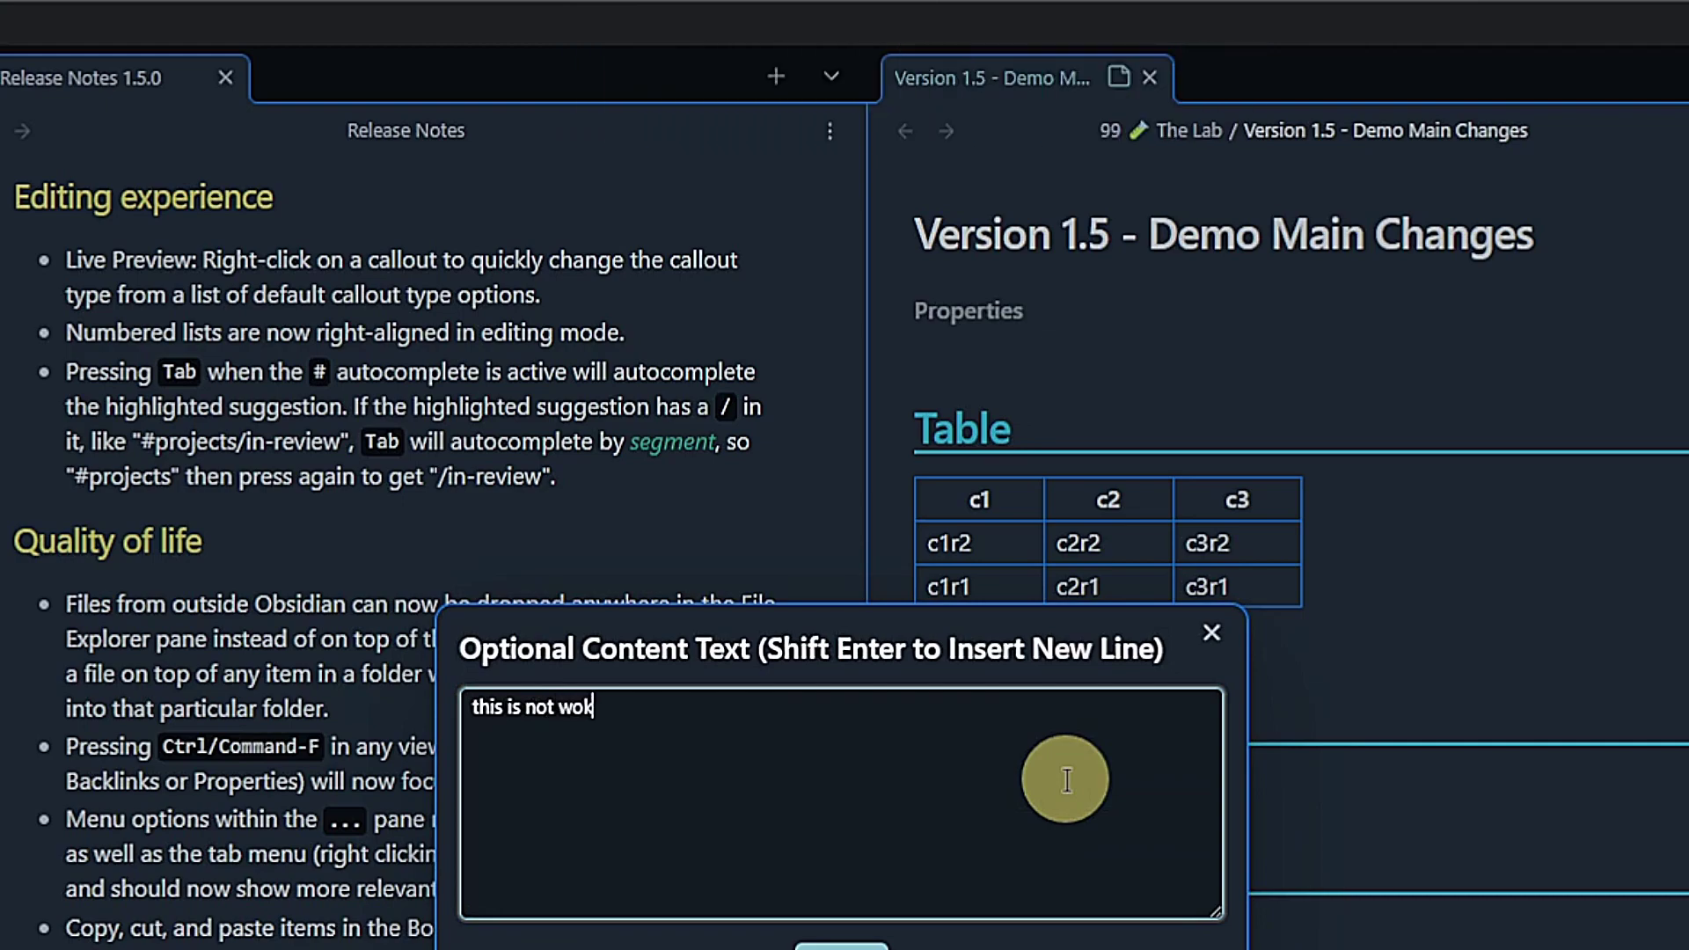
key(BackSpace)
text(rking)
key(Return)
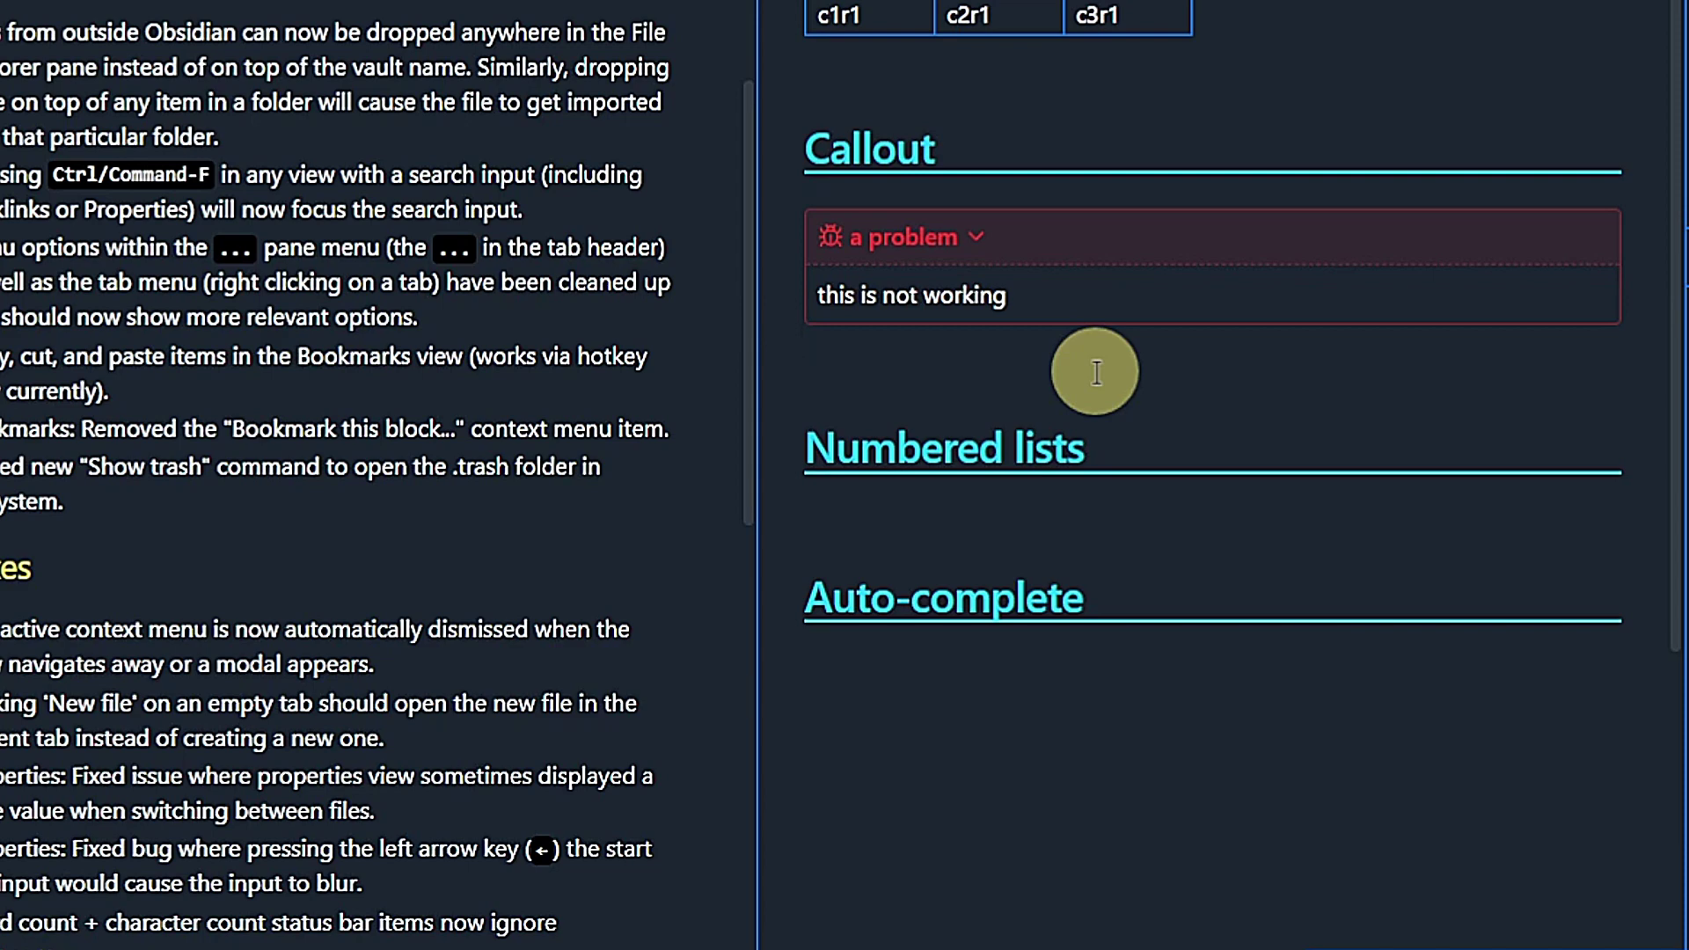
Change the callout's type from Bug to Info.
mouse_move(1299, 317)
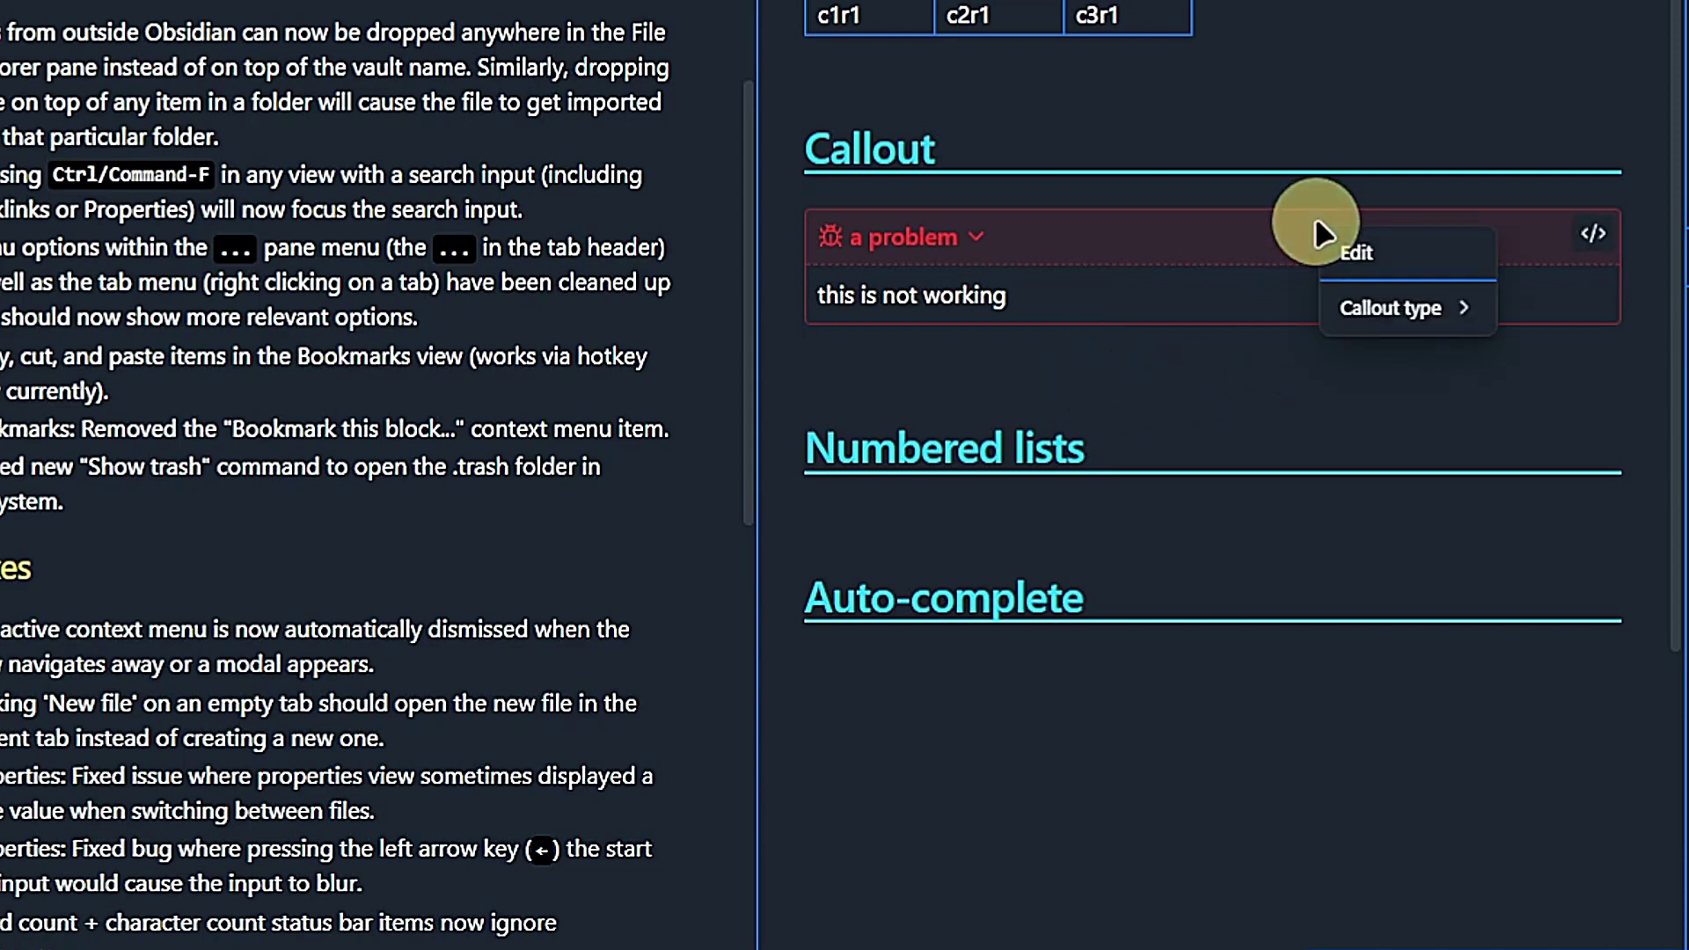
click(1377, 310)
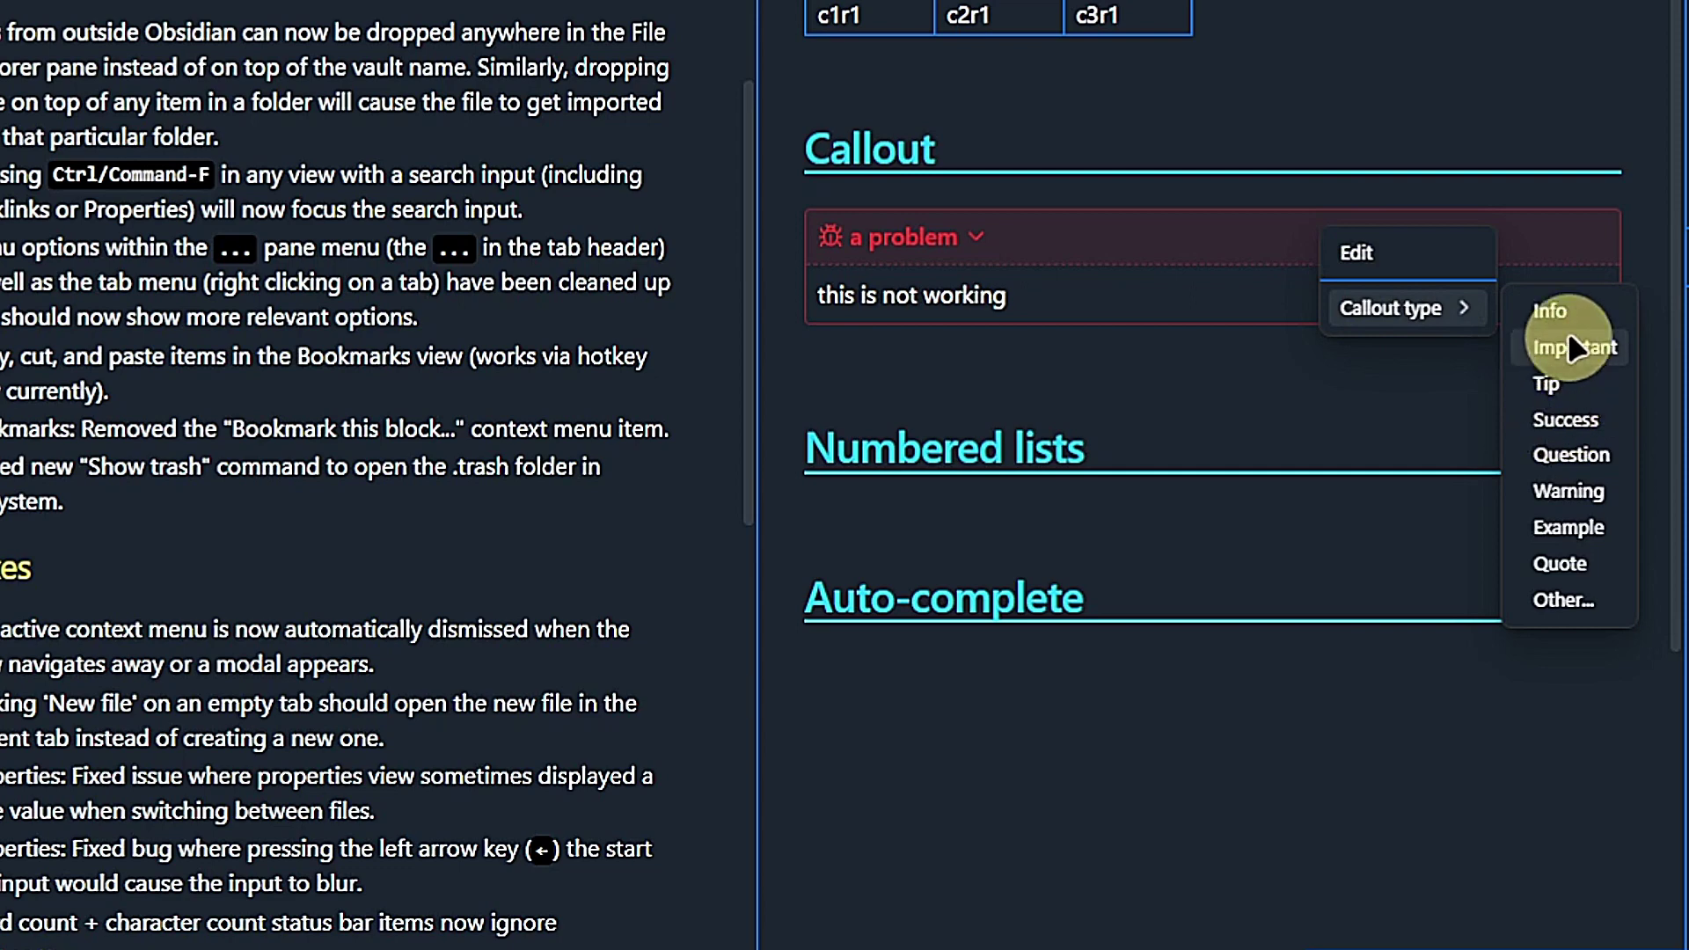
click(1570, 313)
click(1107, 726)
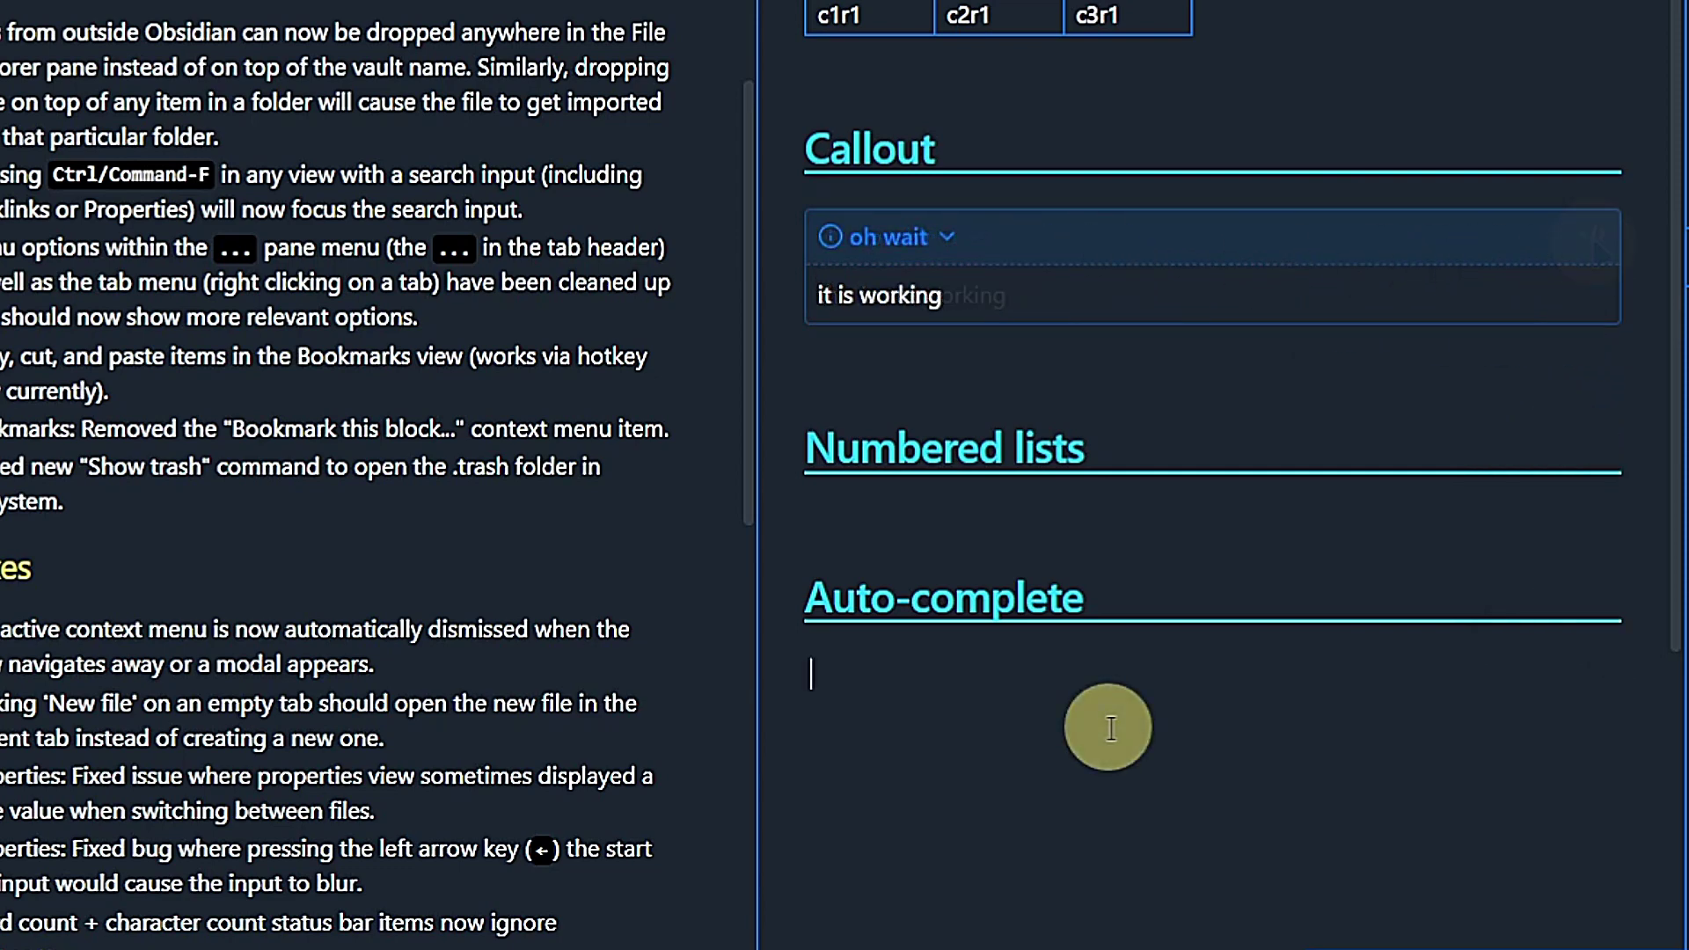
Under Auto-complete, enter #lean and complete it from suggestions to the tag #LeanProductivity/YouTube.
text(#lean)
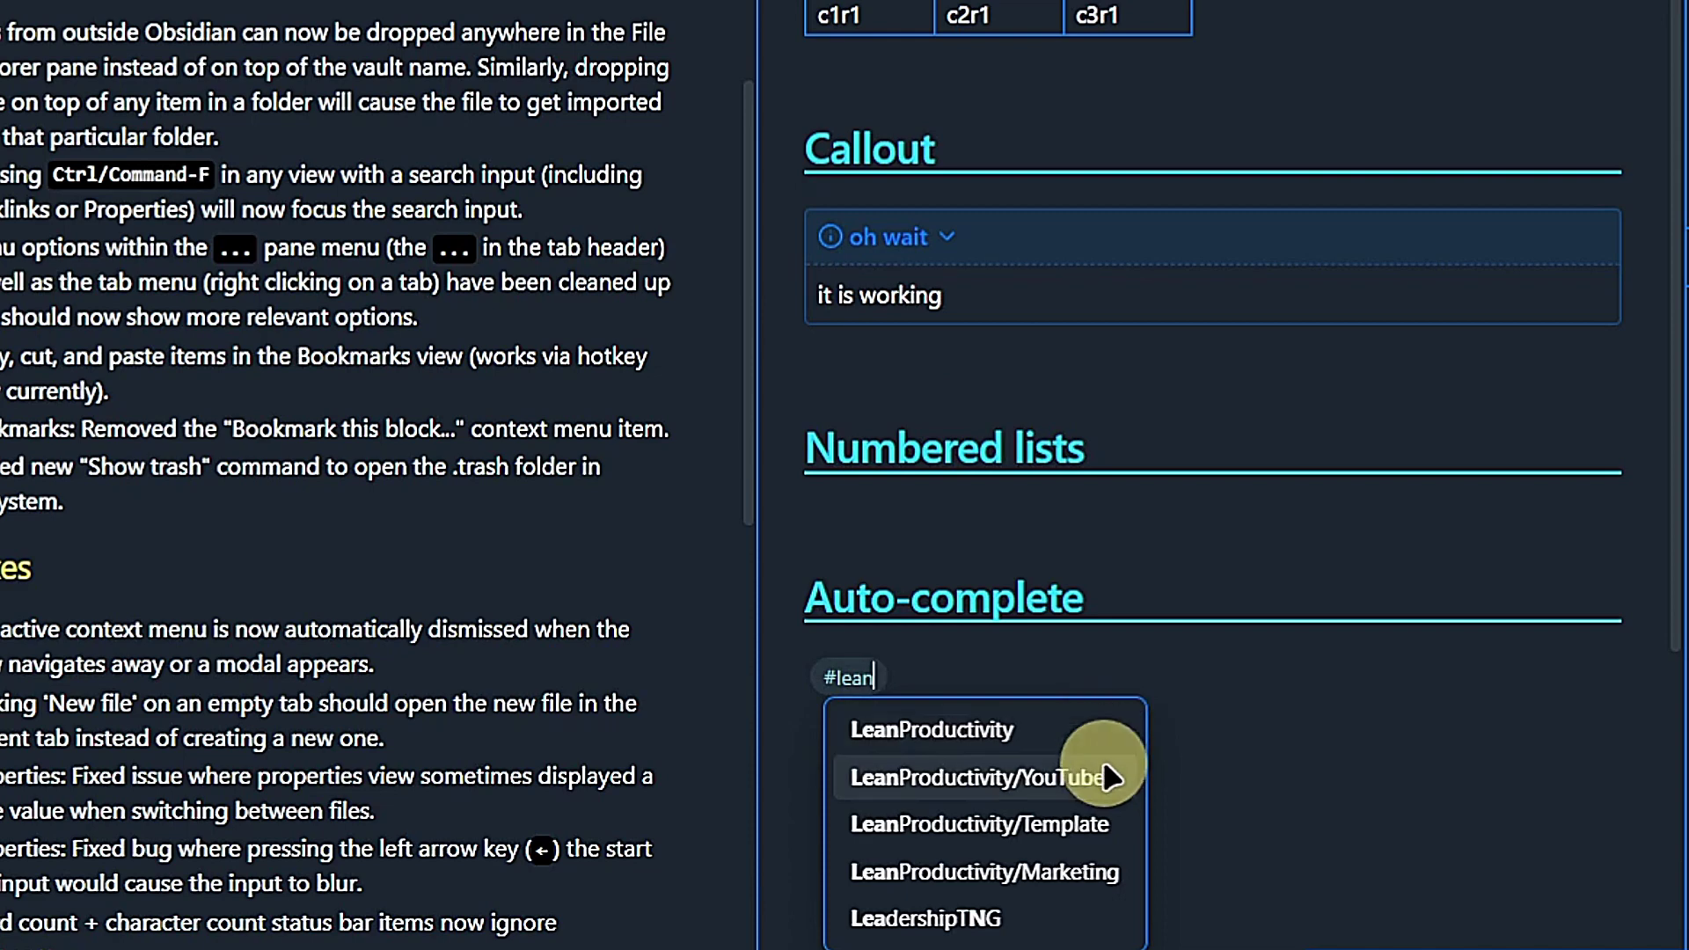
key(Tab)
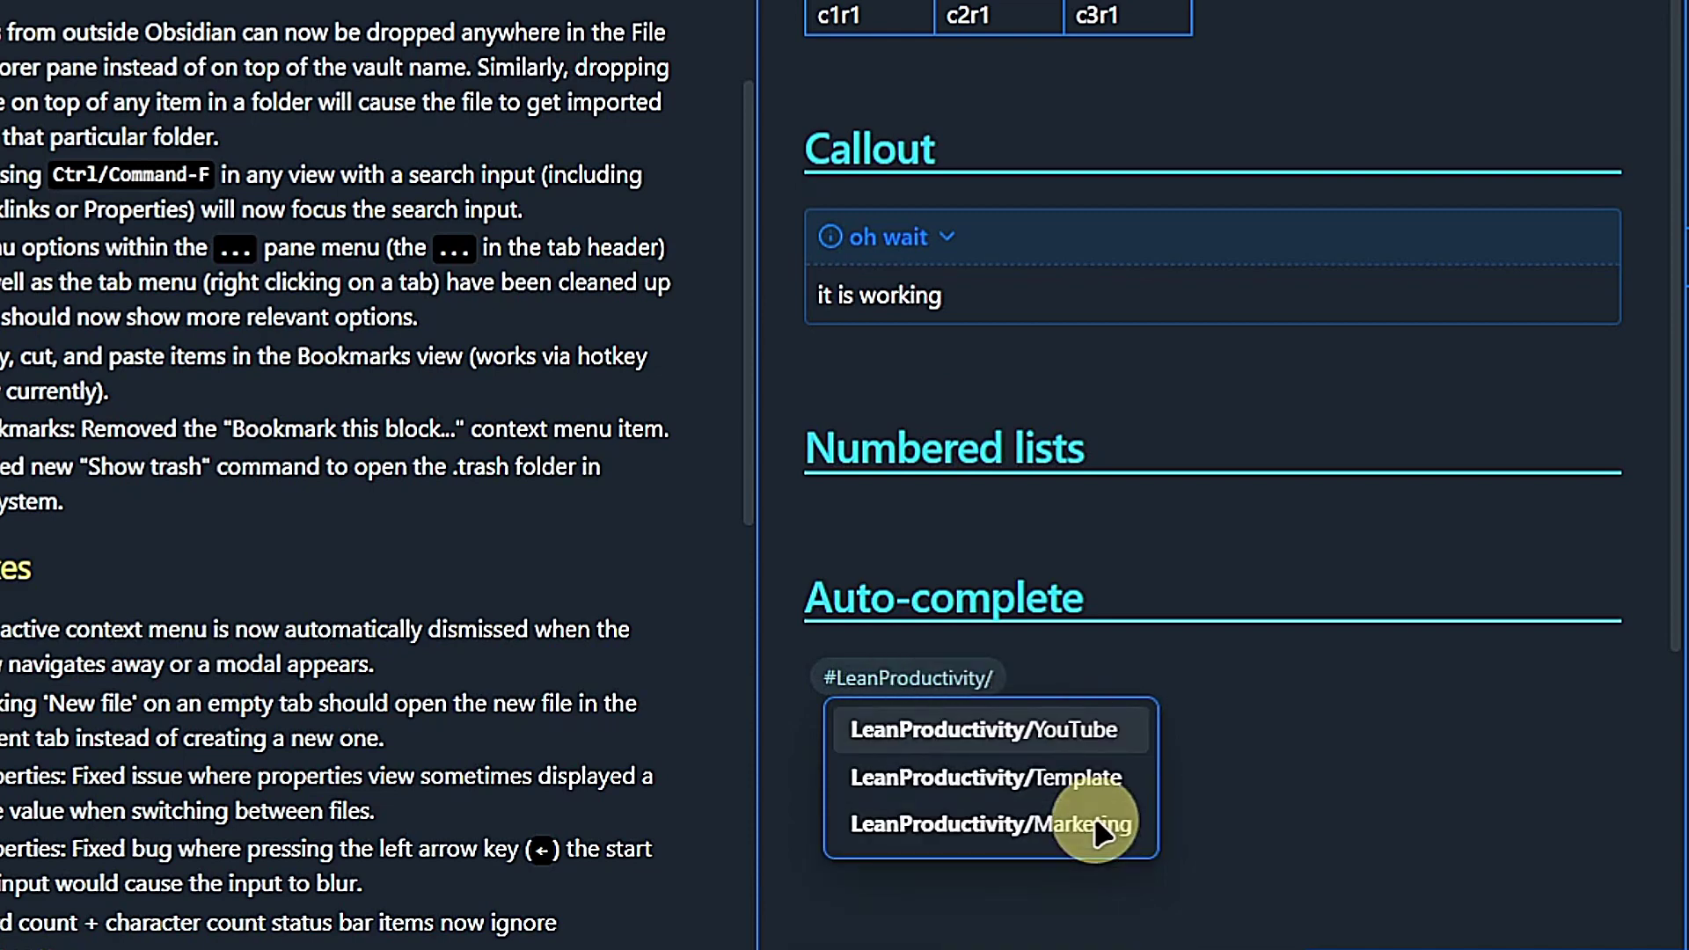
key(Up)
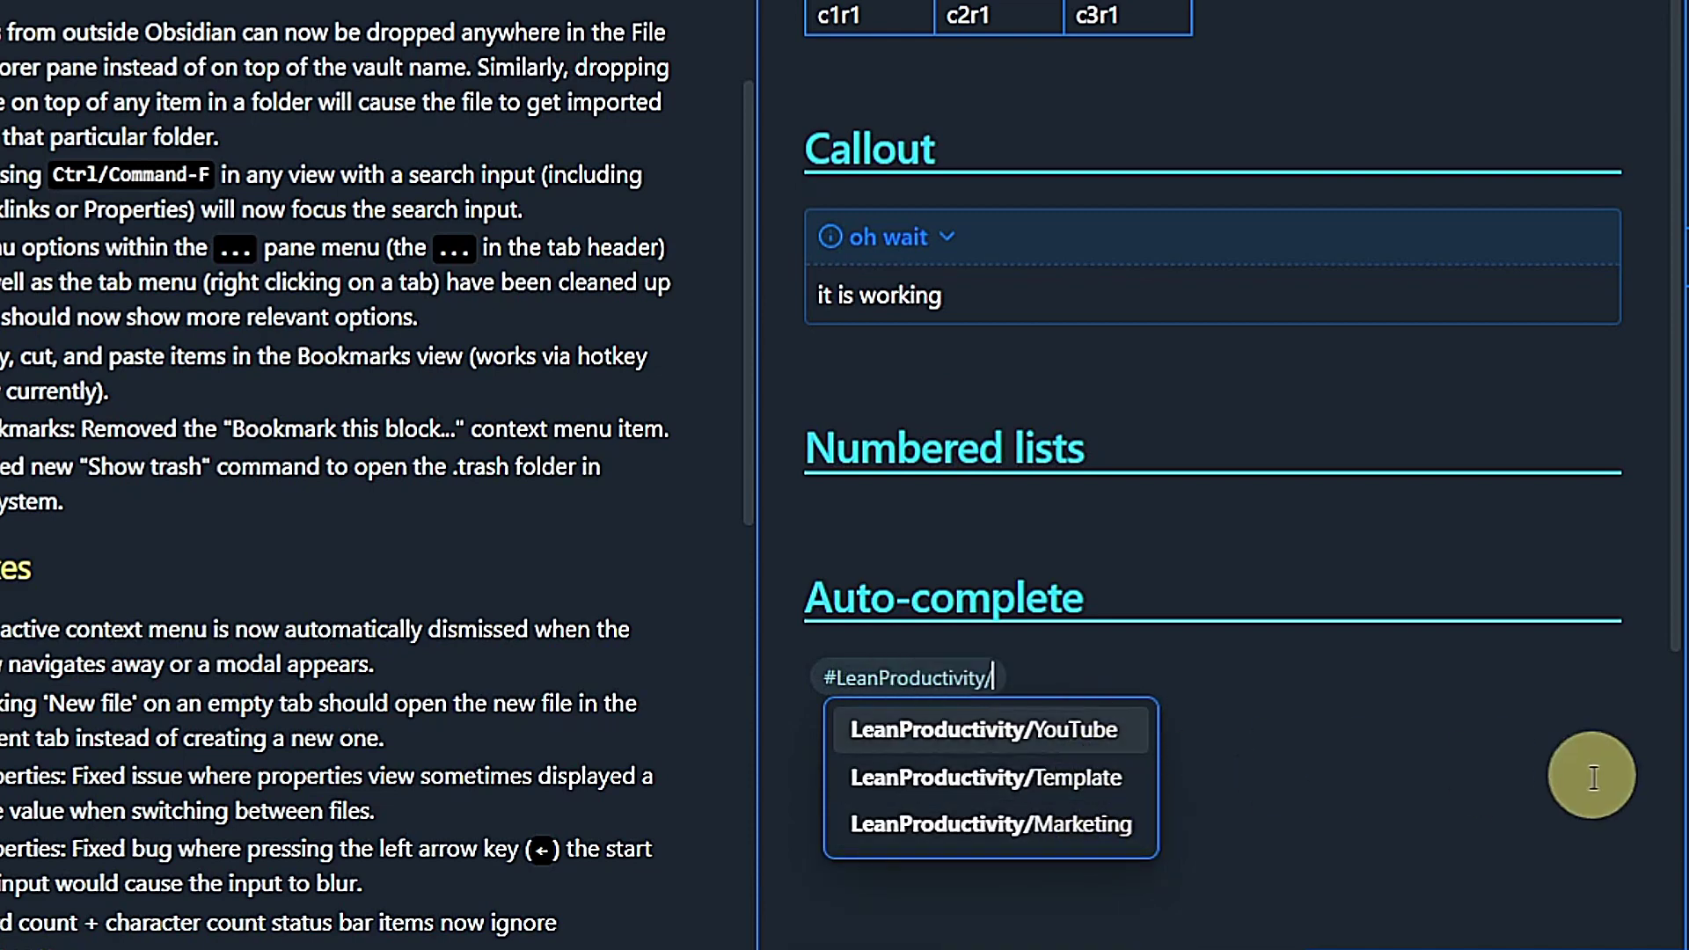
key(Return)
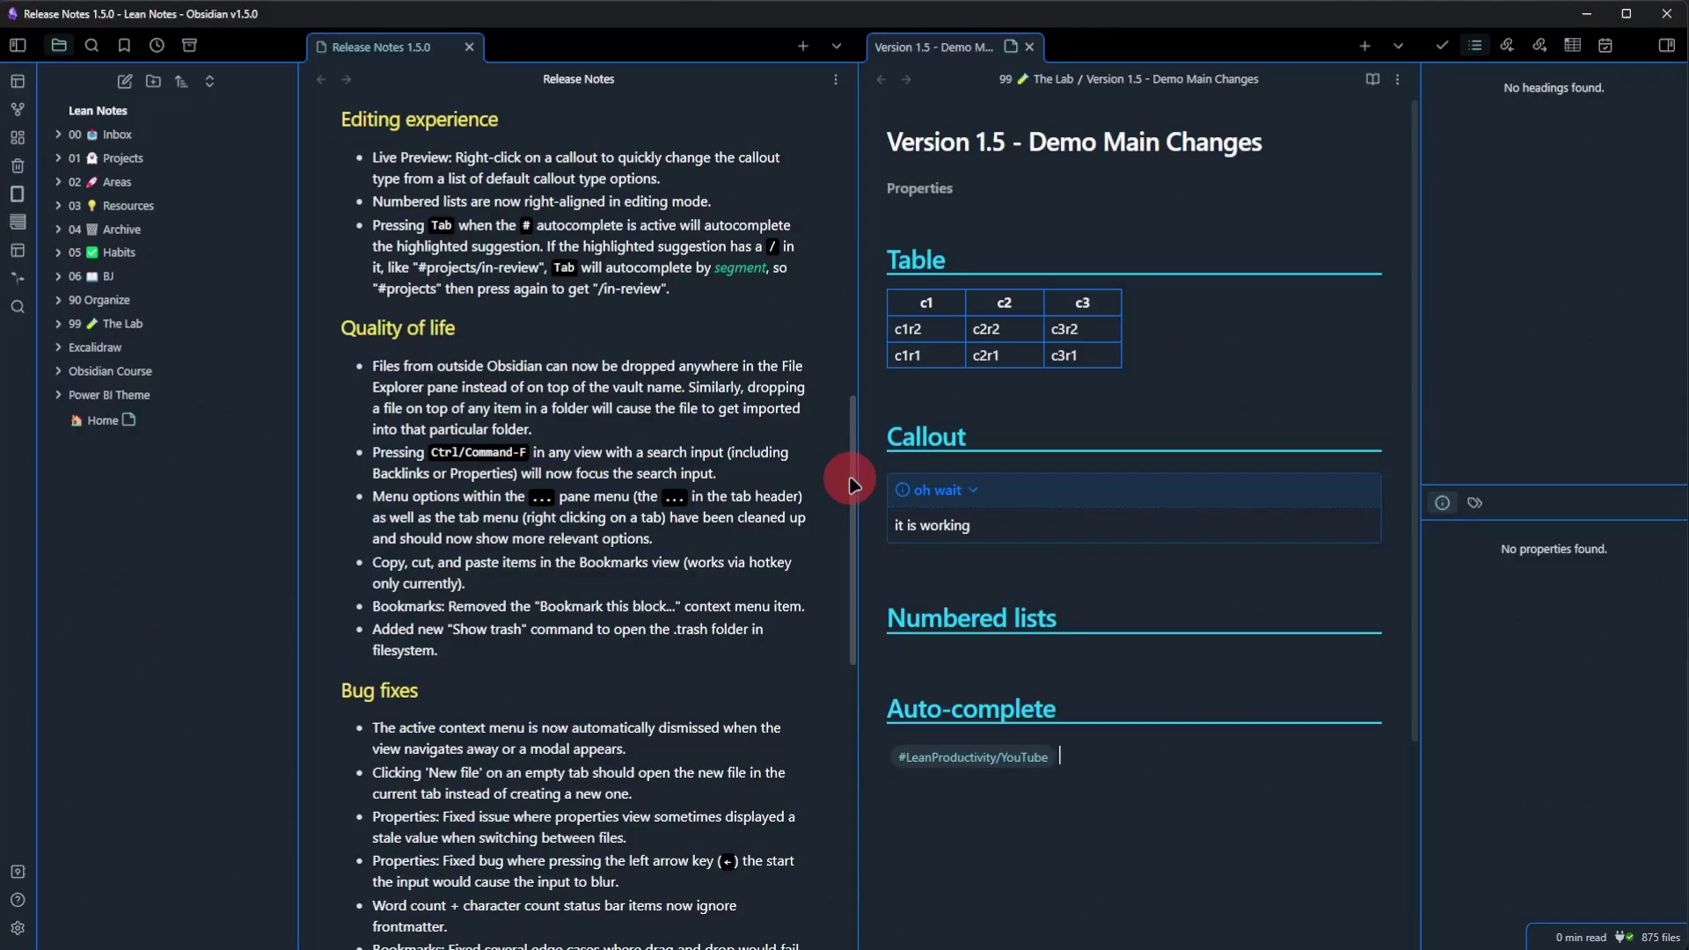
drag(852, 481, 862, 538)
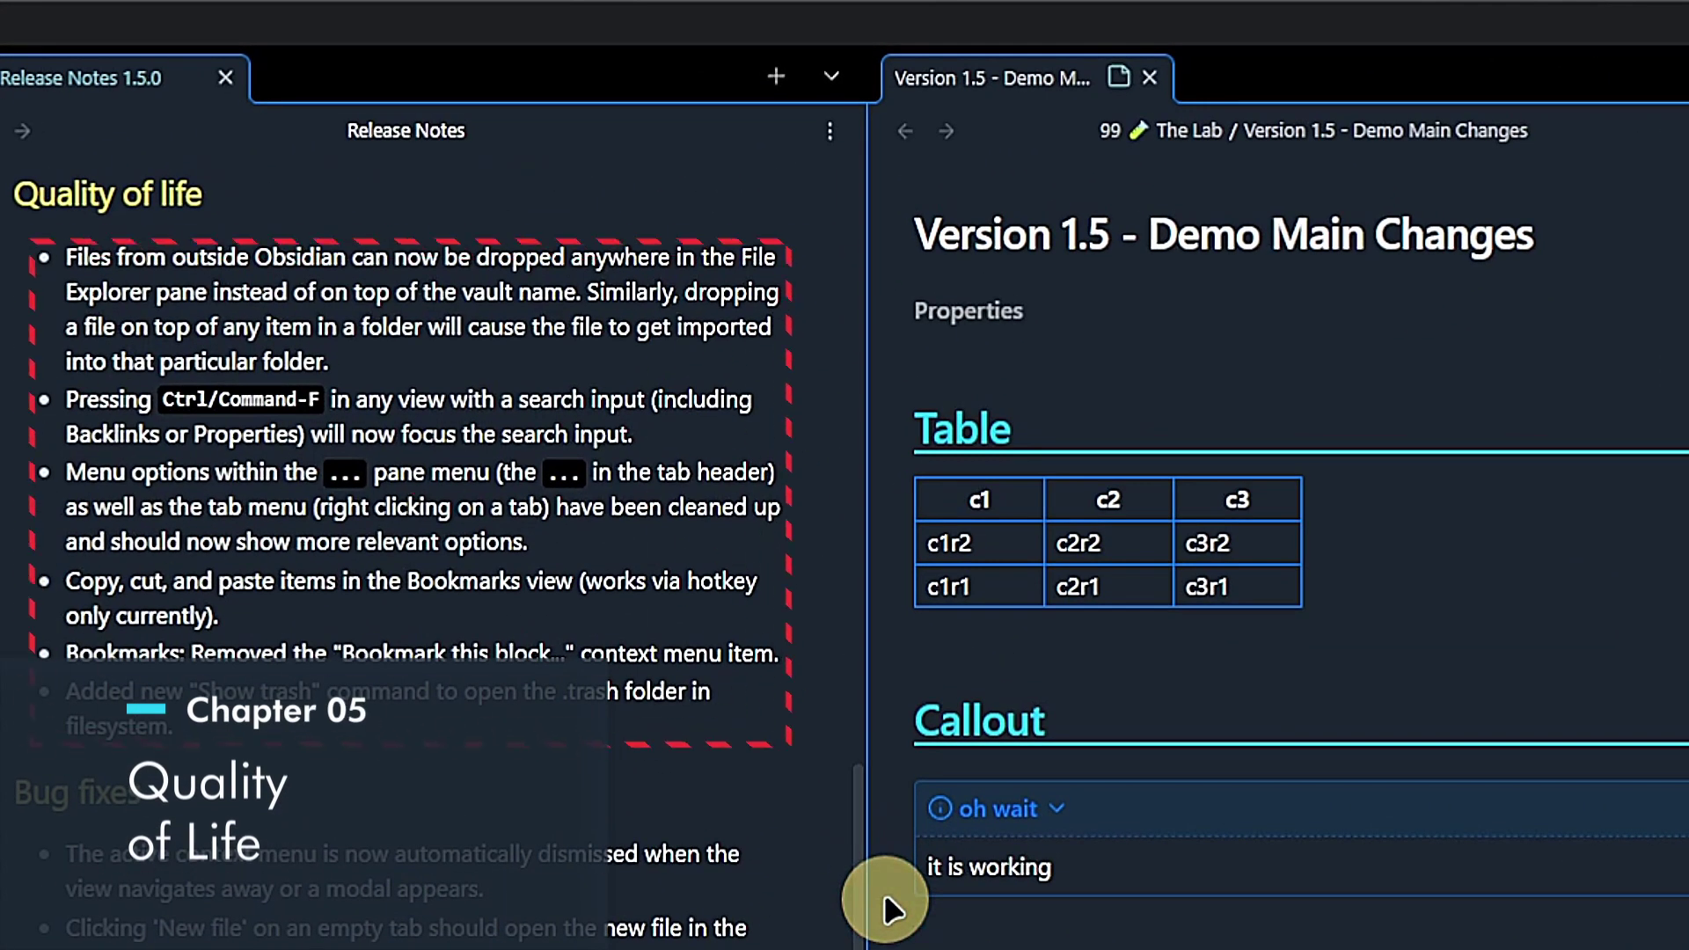